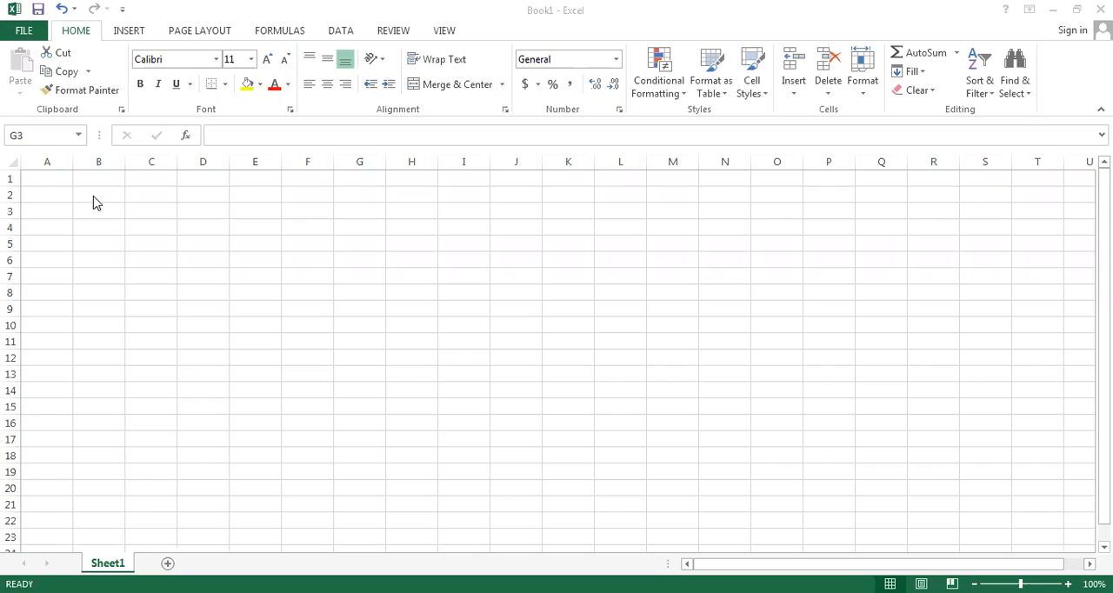
Step: Enter the numbers 1, 2, 3 and 4 one by one in cells B2 through B5
{"action": "left_click", "coordinate": [92, 195]}
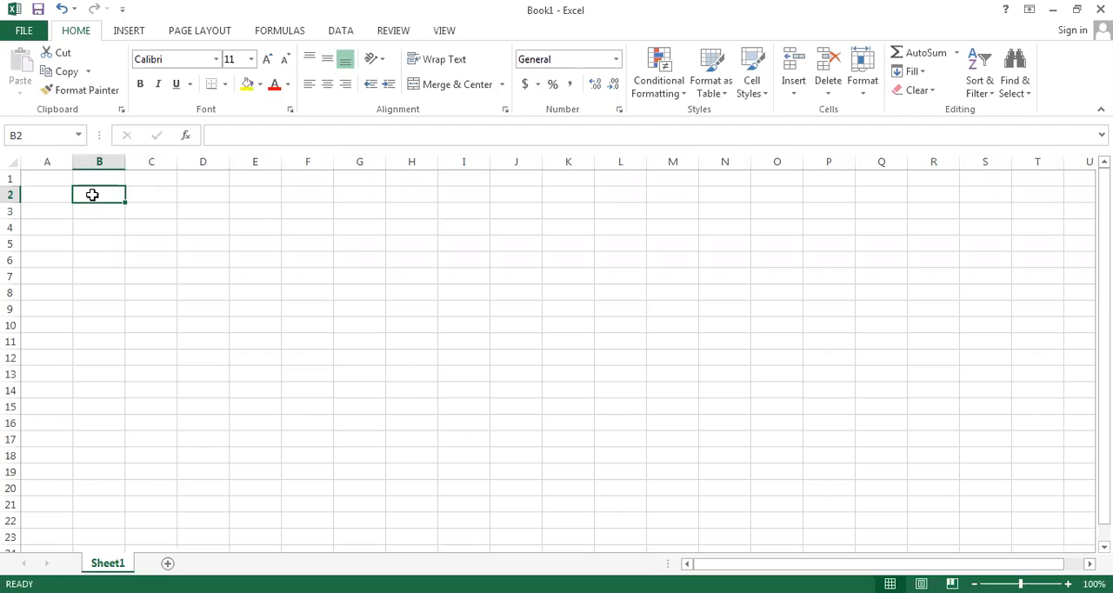
{"action": "type", "text": "1"}
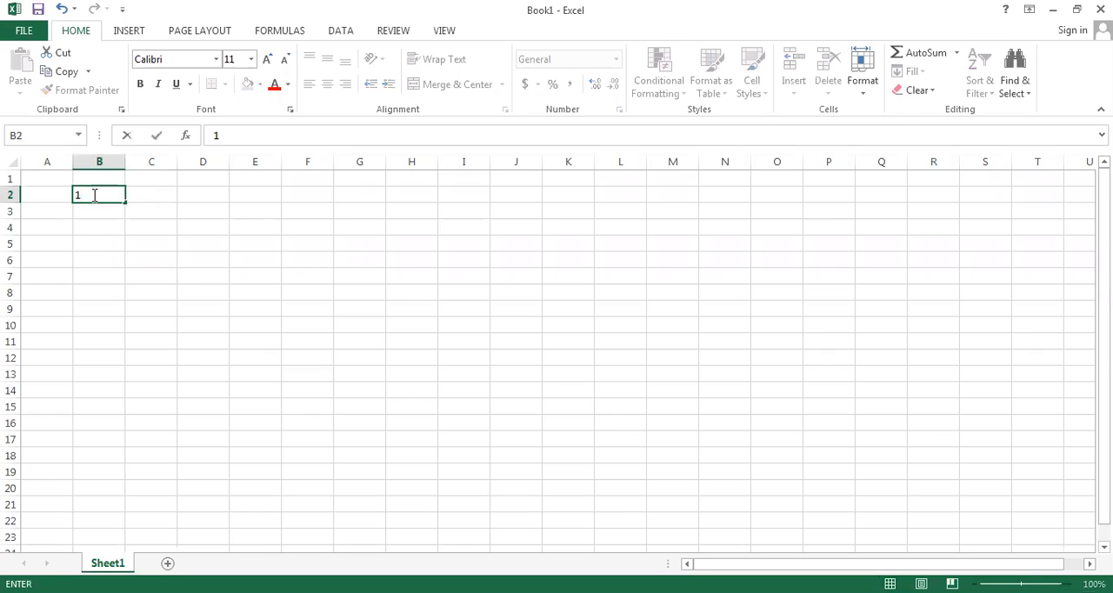
{"action": "key", "text": "Return"}
{"action": "type", "text": "2"}
{"action": "key", "text": "Return"}
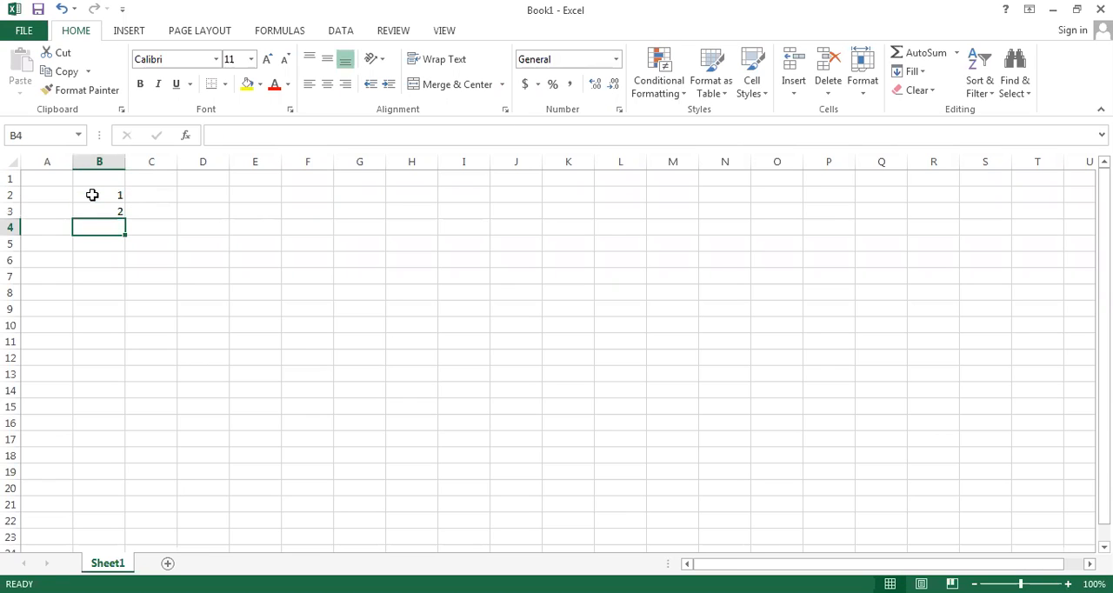
{"action": "type", "text": "3"}
{"action": "key", "text": "Return"}
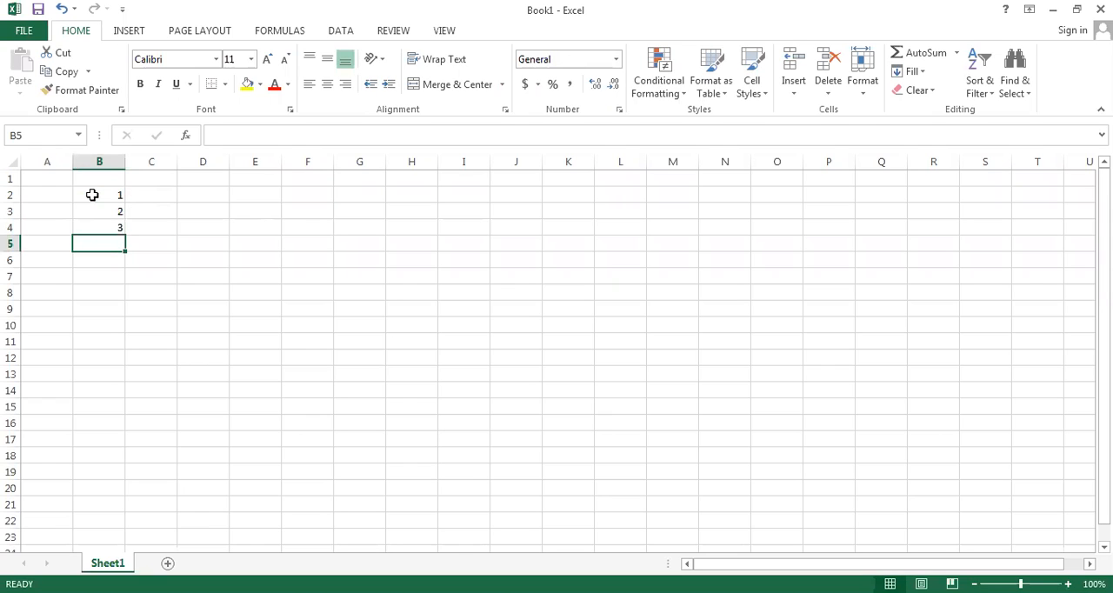
{"action": "type", "text": "4"}
{"action": "key", "text": "Return"}
Step: Clear the numbers from cells B2:B5 and reduce the selection to B2
{"action": "key", "text": "Up"}
{"action": "key", "text": "Up"}
{"action": "key", "text": "Up"}
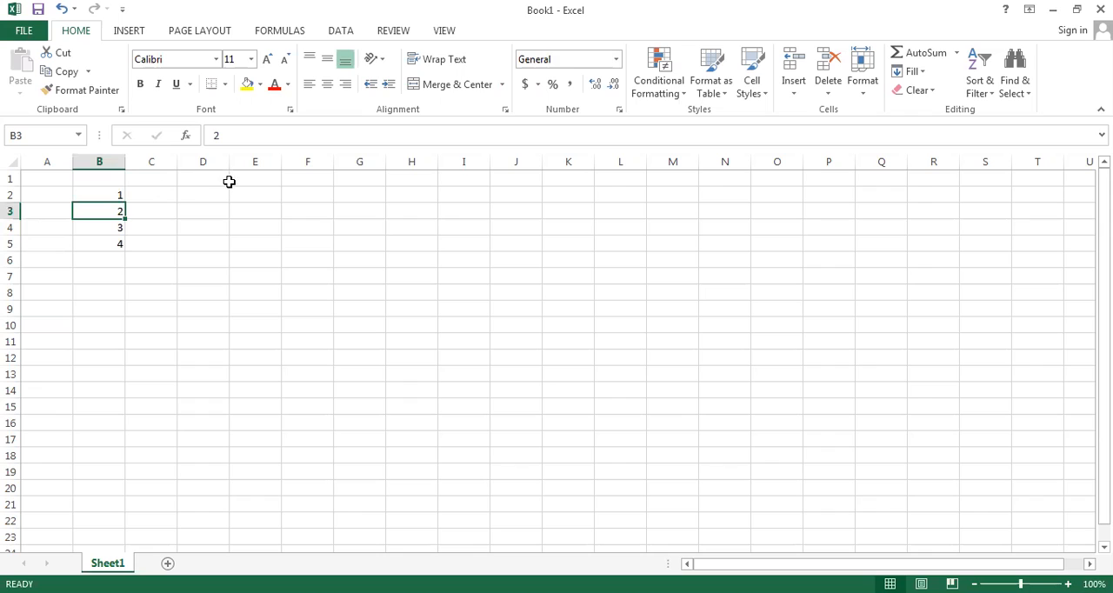
{"action": "key", "text": "Up"}
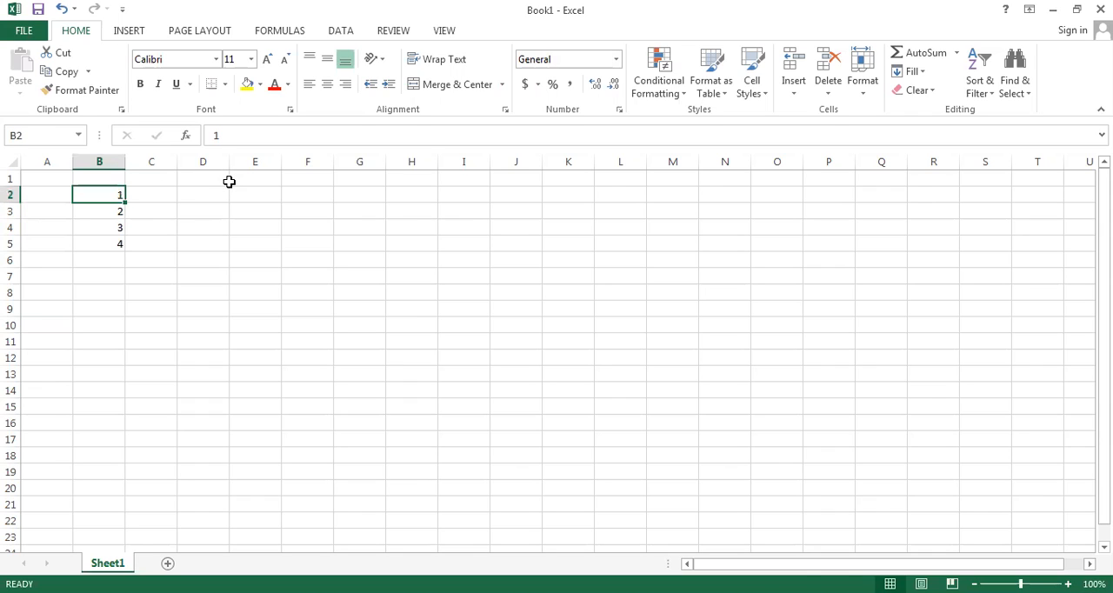
{"action": "key", "text": "shift+Down"}
{"action": "key", "text": "shift+Down"}
{"action": "key", "text": "shift+Down"}
{"action": "key", "text": "Delete"}
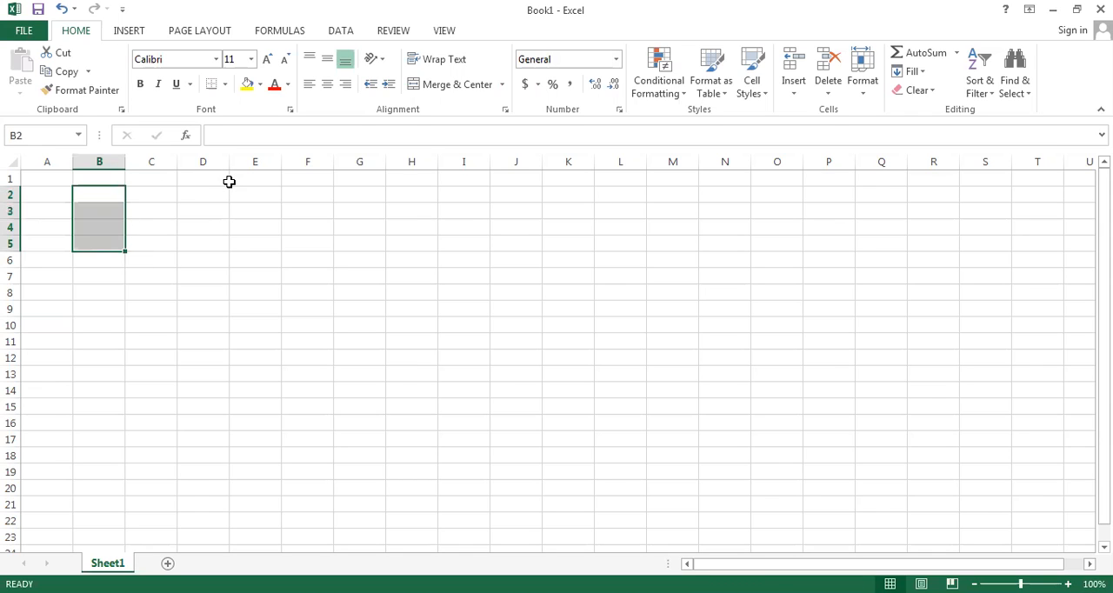
{"action": "key", "text": "shift+Up"}
{"action": "key", "text": "shift+Up"}
{"action": "key", "text": "shift+Up"}
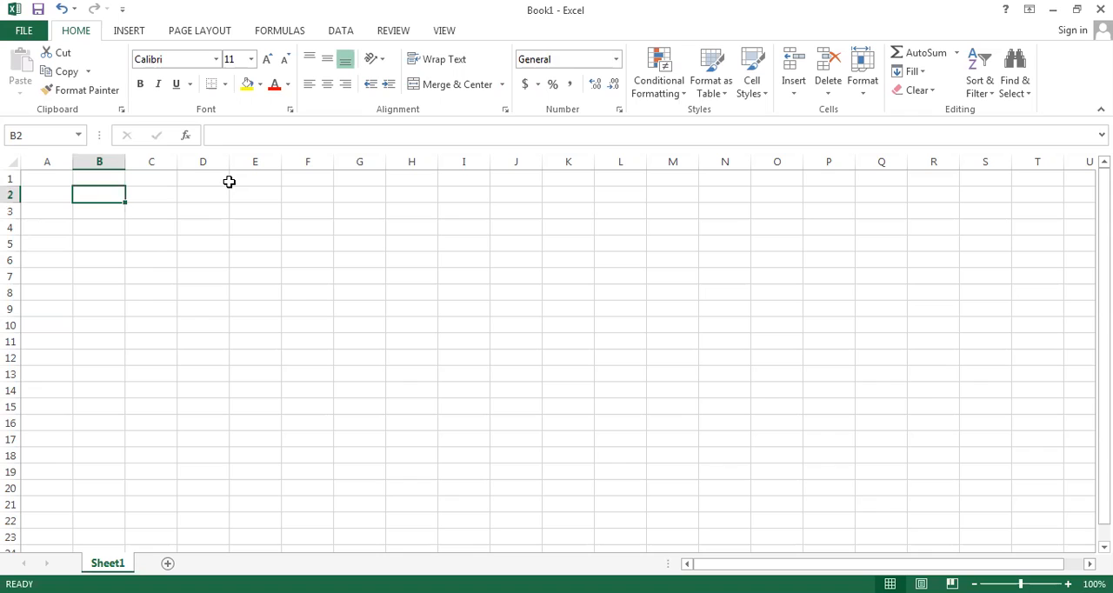
Step: Enter 1 and 2 in cells B2 and B3 and extend the series with the fill handle down to B17
{"action": "type", "text": "1"}
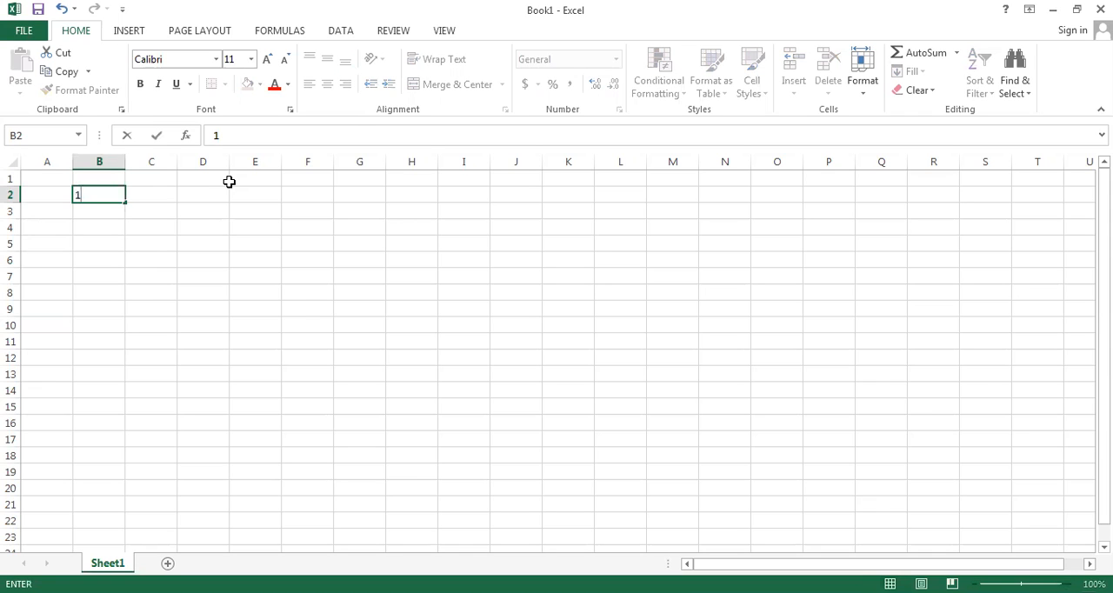
{"action": "key", "text": "Return"}
{"action": "type", "text": "2"}
{"action": "key", "text": "Return"}
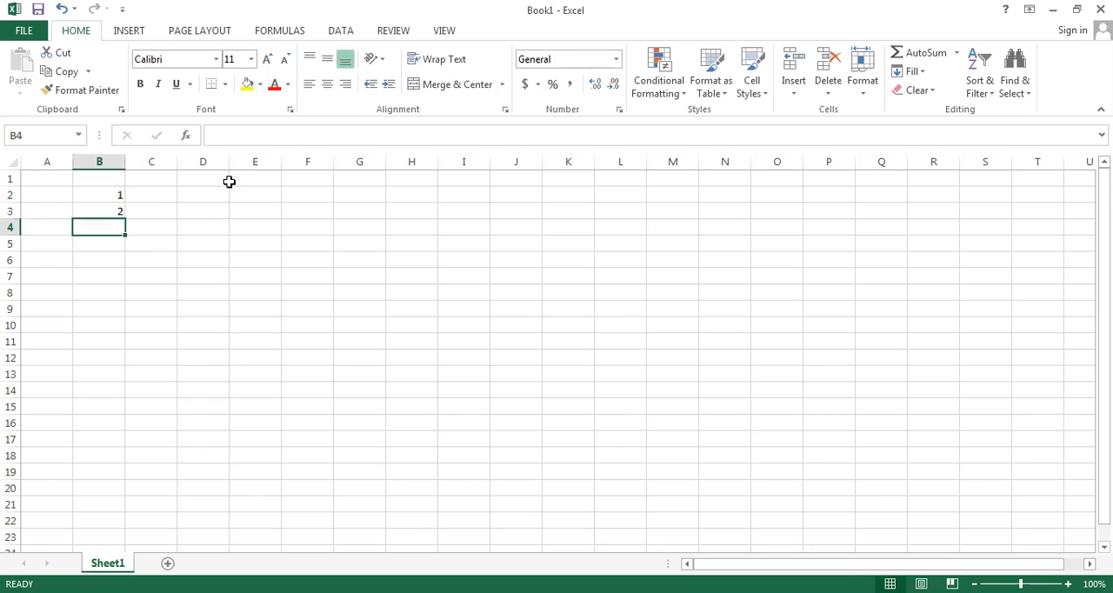
{"action": "key", "text": "Up"}
{"action": "key", "text": "Up"}
{"action": "key", "text": "shift+Down"}
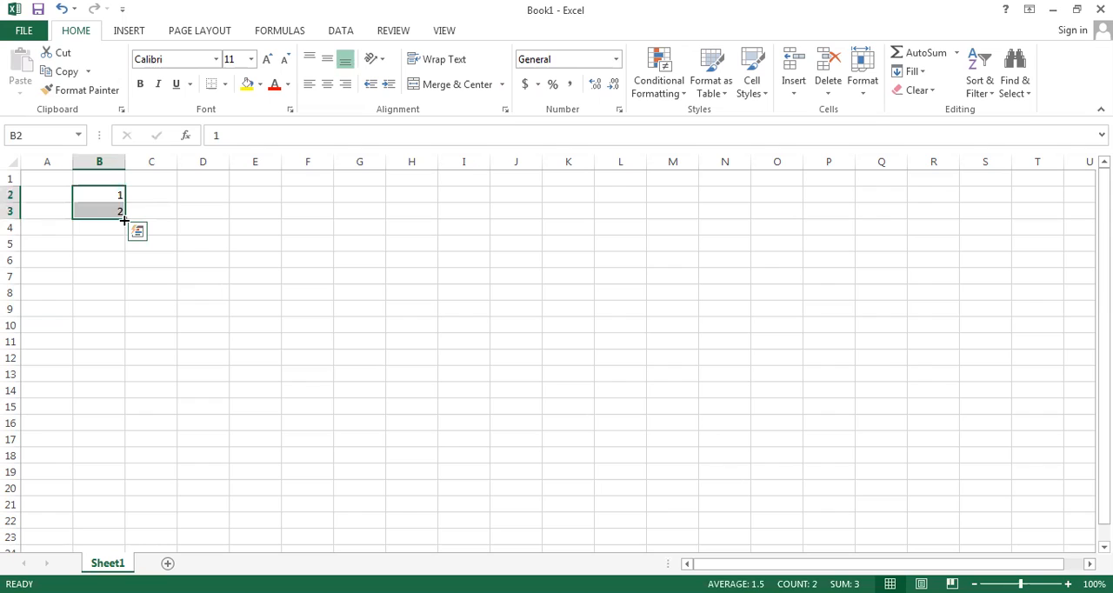
{"action": "left_click_drag", "start_coordinate": [124, 220], "coordinate": [111, 445]}
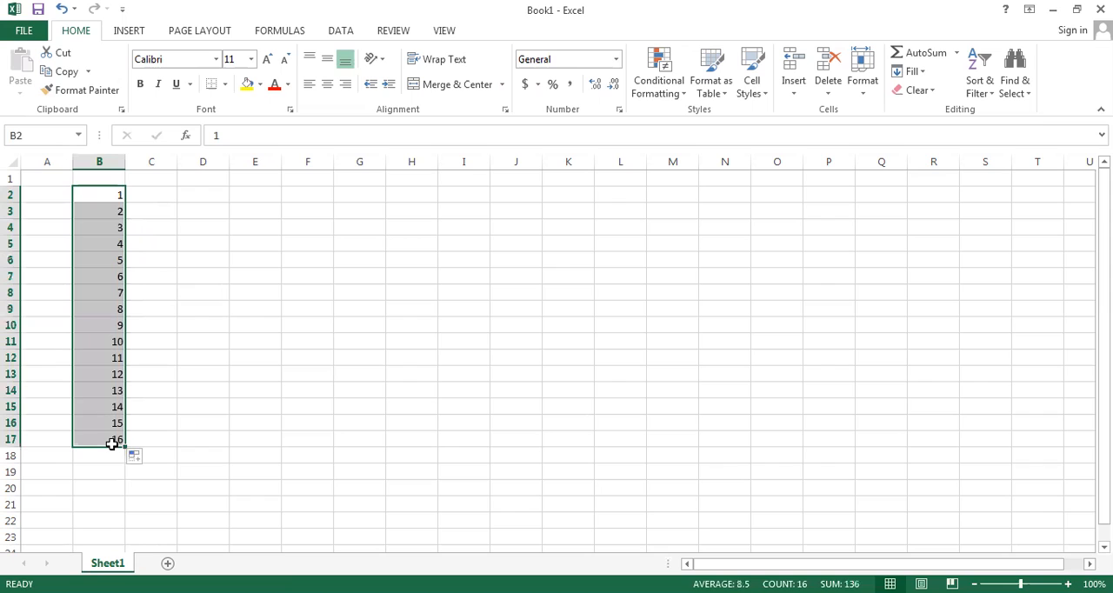
Step: Enter 1 and 3 in cells C2 and C3 and extend the odd-number series with the fill handle down to C17
{"action": "left_click", "coordinate": [161, 194]}
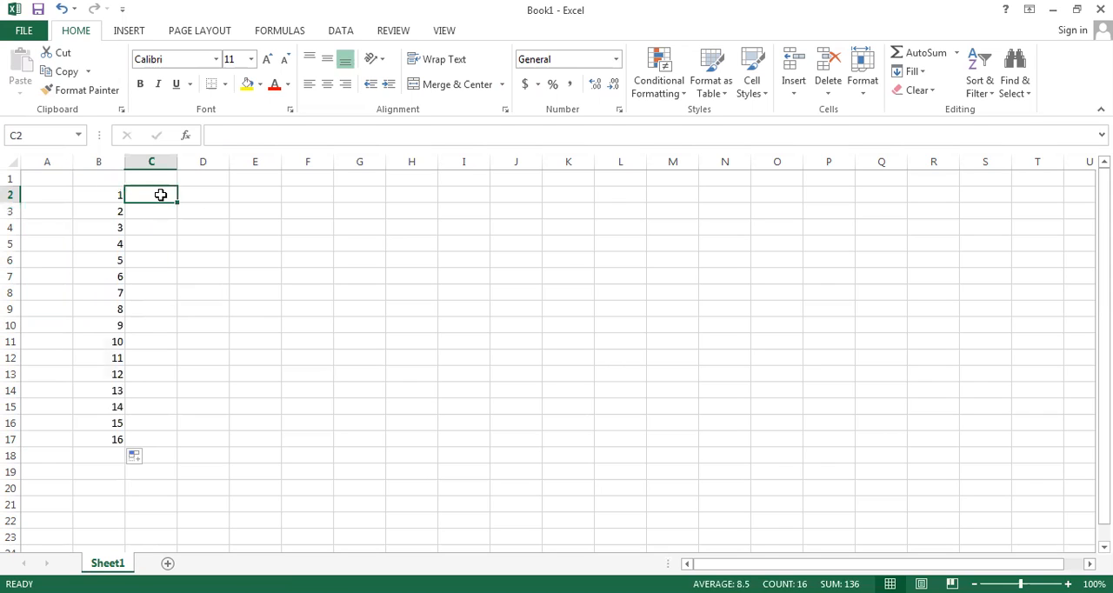
{"action": "type", "text": "1"}
{"action": "key", "text": "Return"}
{"action": "type", "text": "3"}
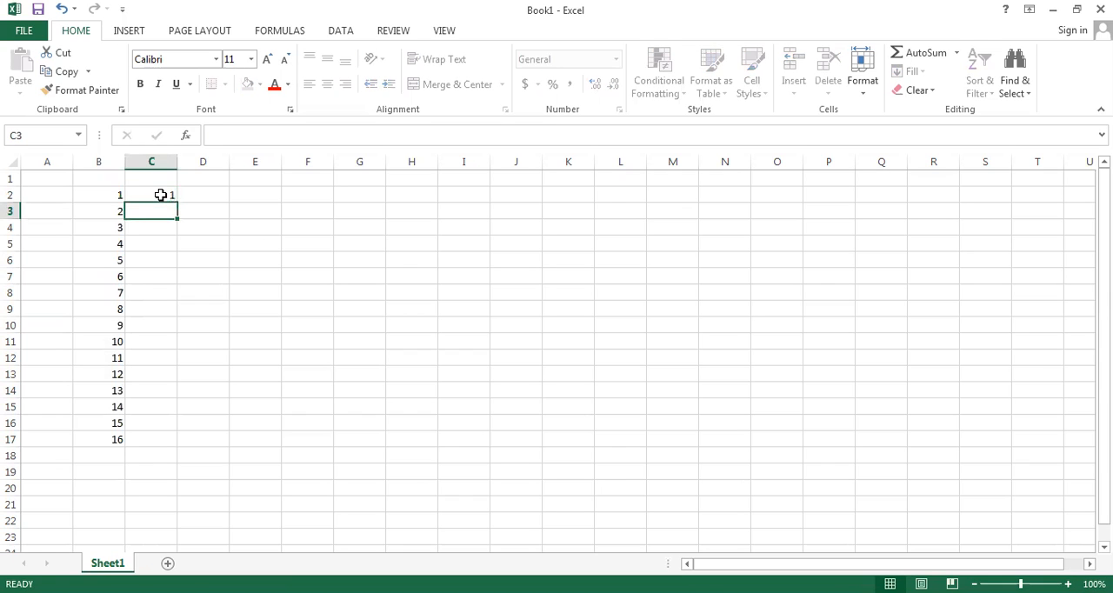
{"action": "key", "text": "Return"}
{"action": "key", "text": "Up"}
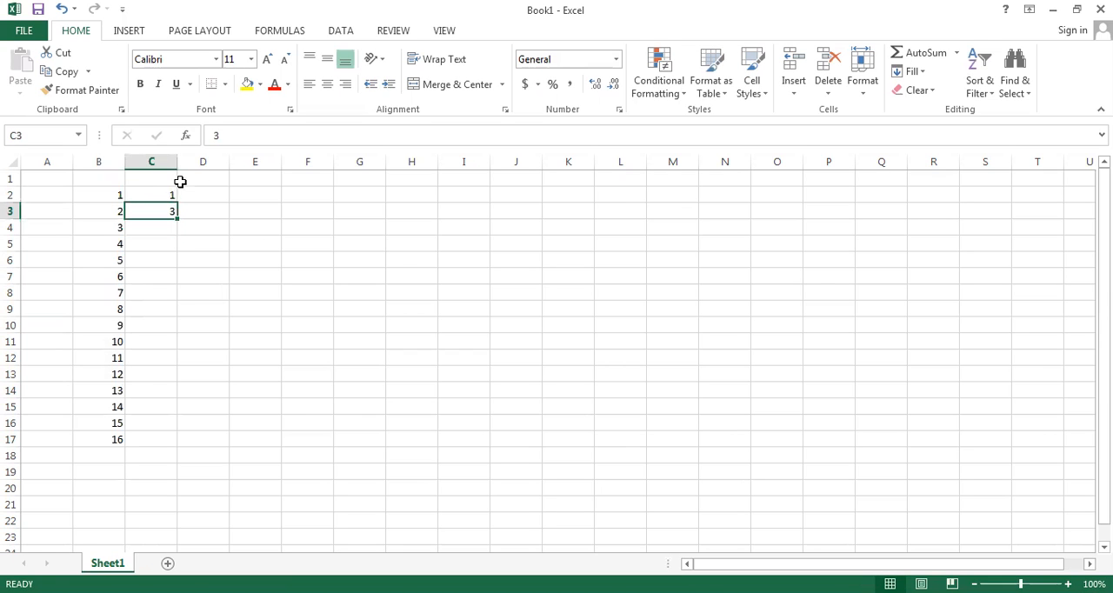
{"action": "key", "text": "Up"}
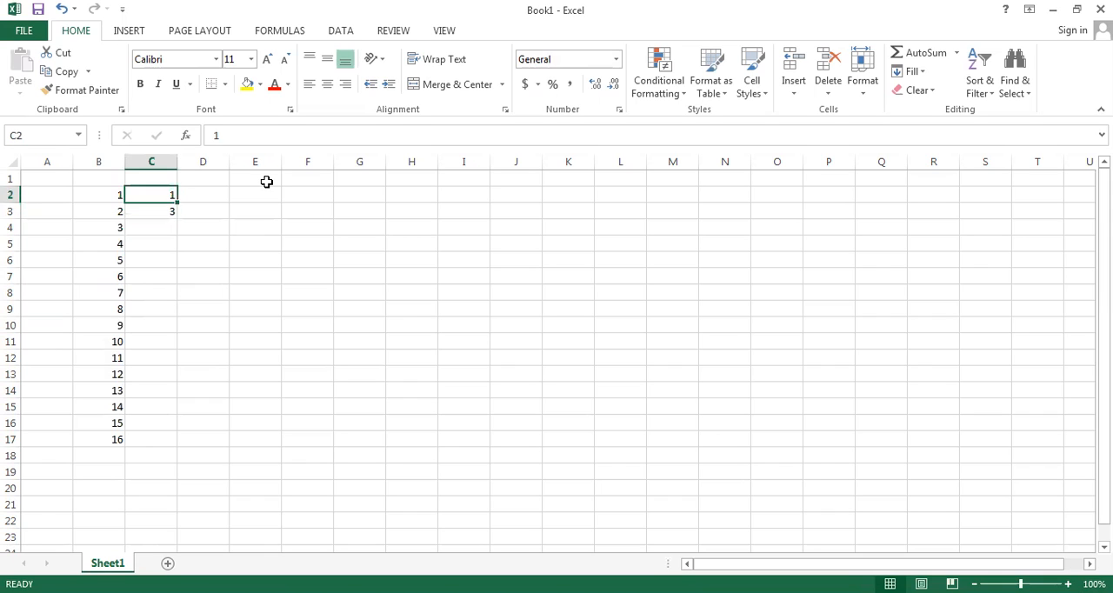
{"action": "key", "text": "shift+Down"}
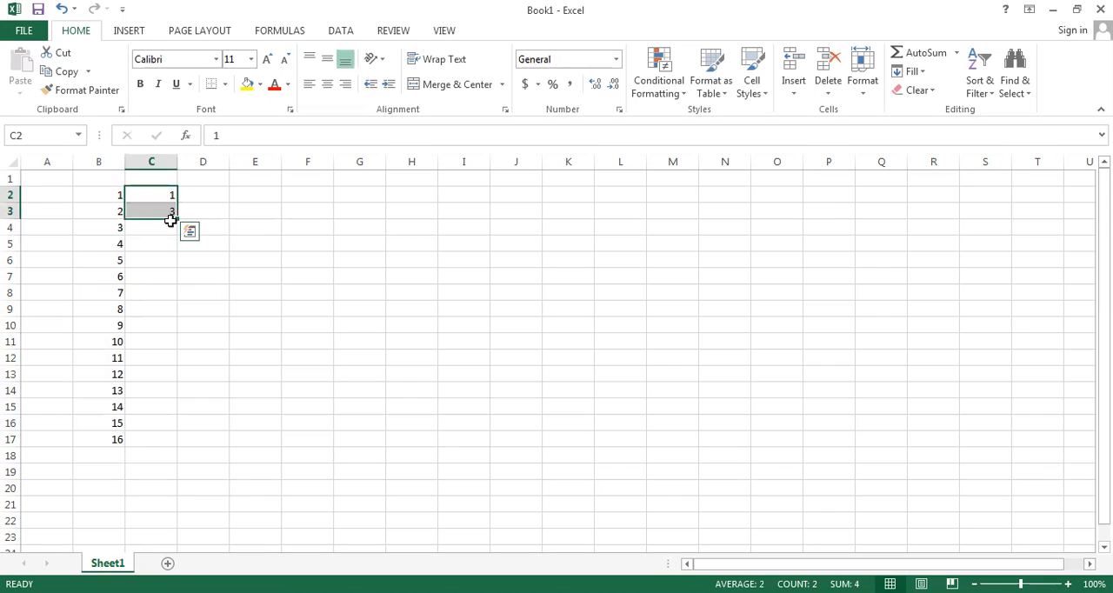
{"action": "left_click_drag", "start_coordinate": [176, 217], "coordinate": [180, 442]}
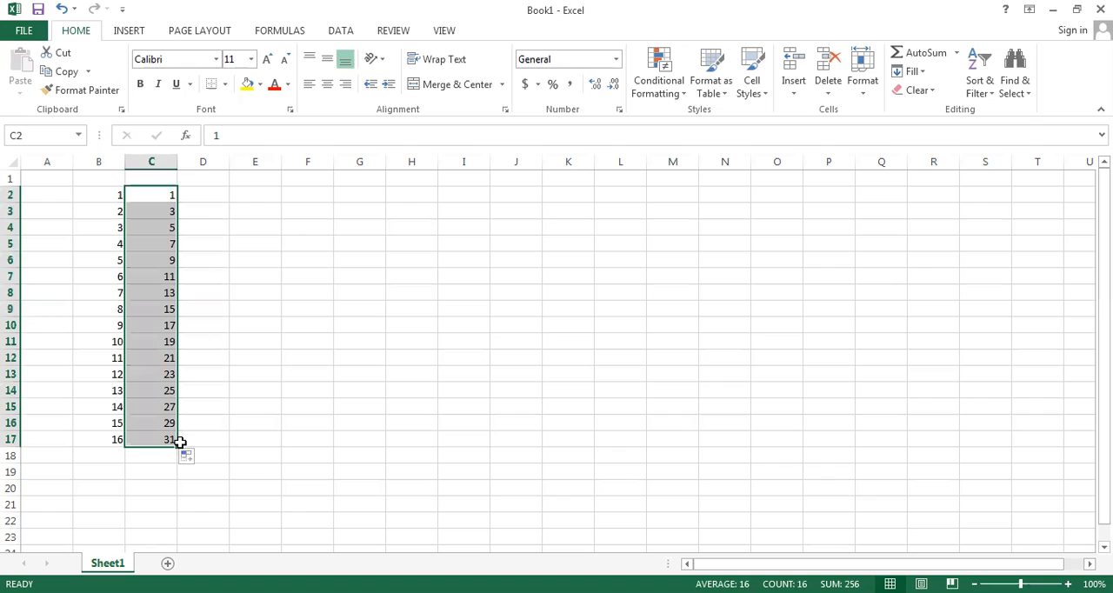
Step: Enter 2 and 4 in cells D2 and D3 and auto-fill the even-number series down to match the adjacent column
{"action": "left_click", "coordinate": [210, 197]}
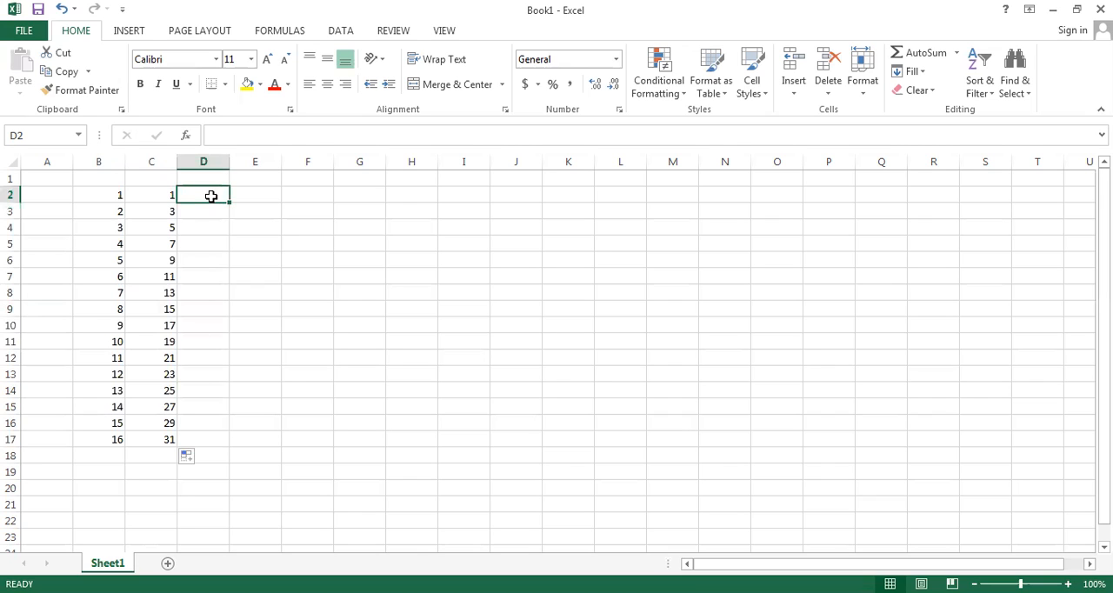
{"action": "type", "text": "2"}
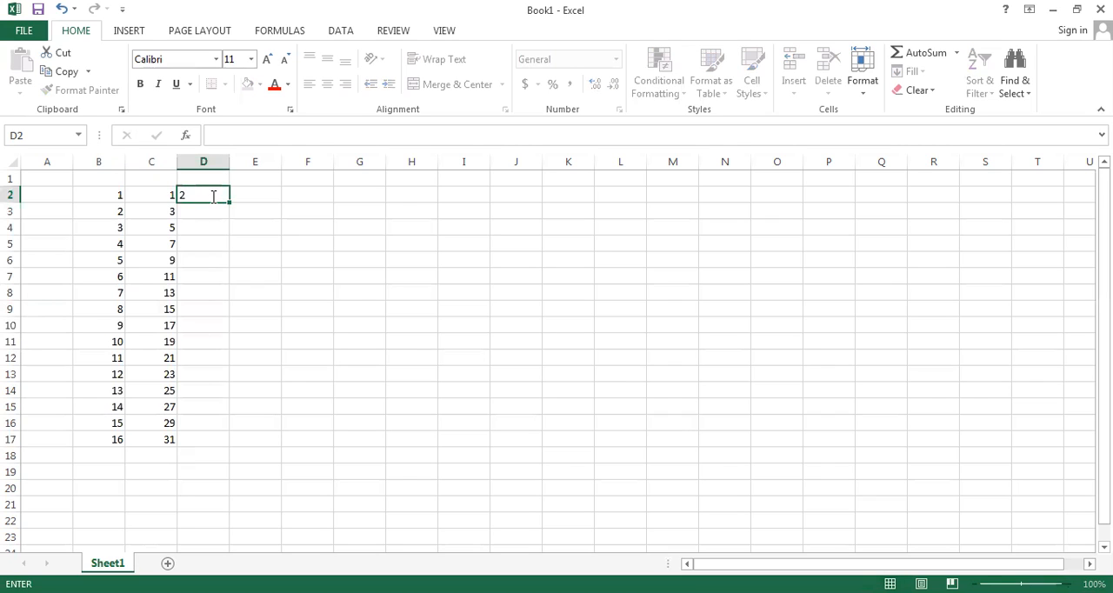
{"action": "key", "text": "Return"}
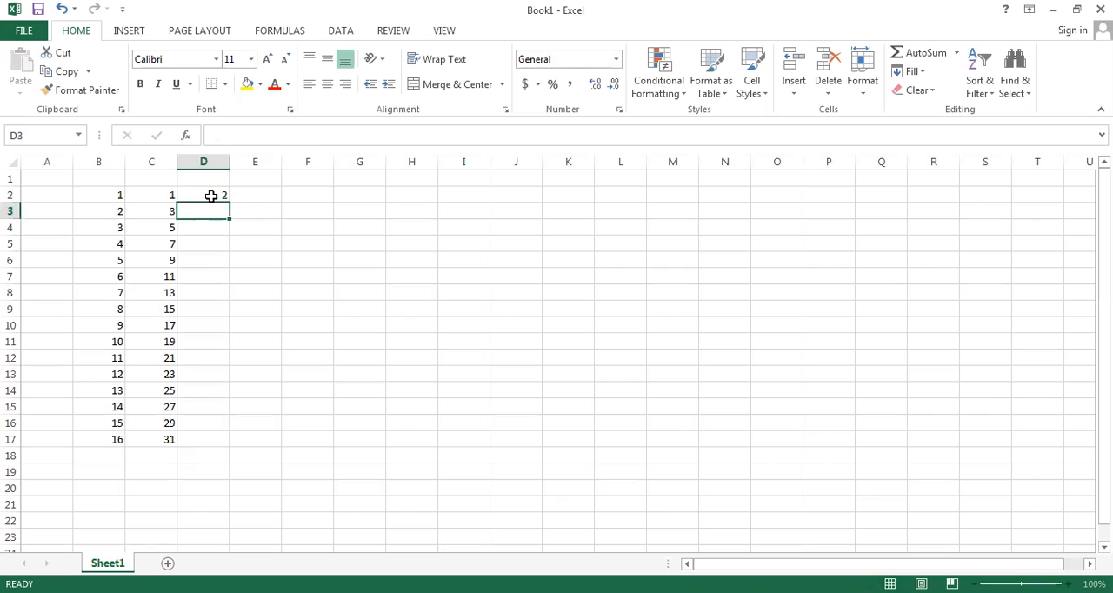
{"action": "left_click", "coordinate": [209, 194]}
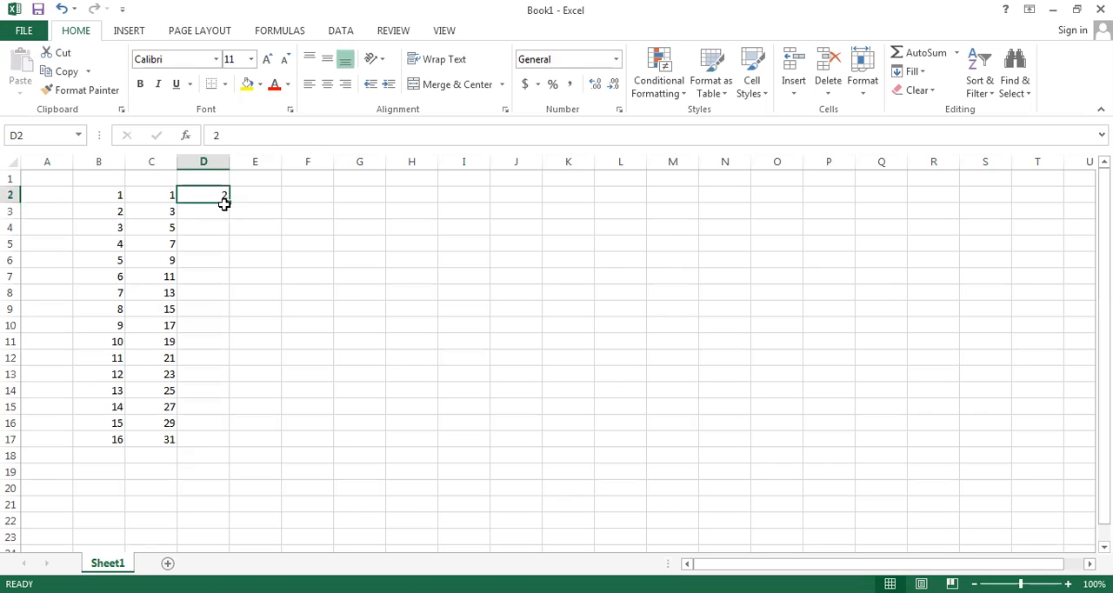
{"action": "left_click", "coordinate": [210, 212]}
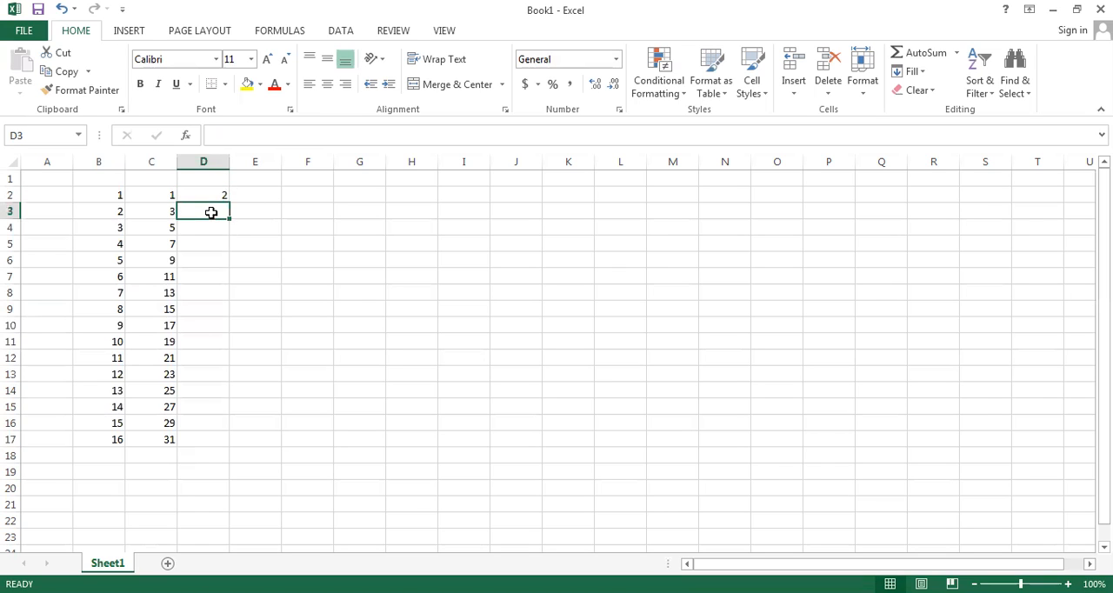
{"action": "type", "text": "4"}
{"action": "key", "text": "Up"}
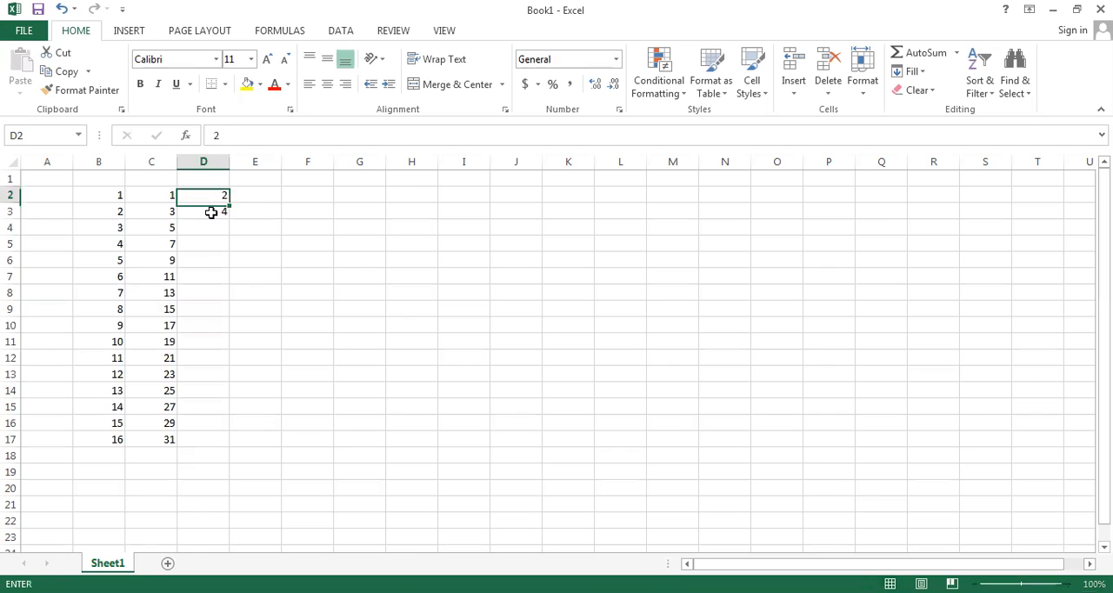
{"action": "left_click", "coordinate": [210, 212]}
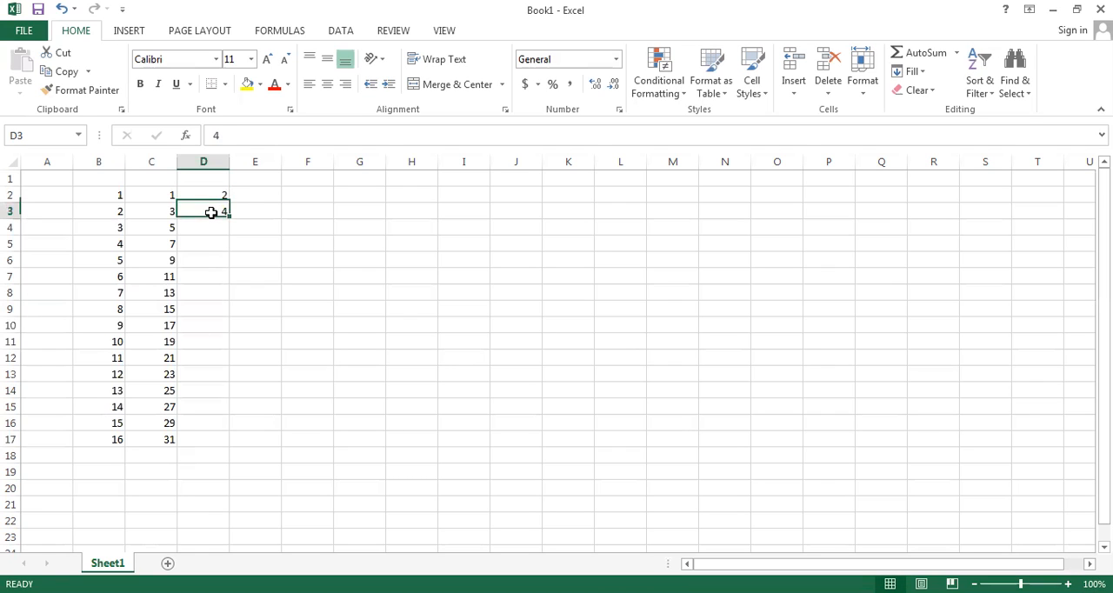
{"action": "key", "text": "Up"}
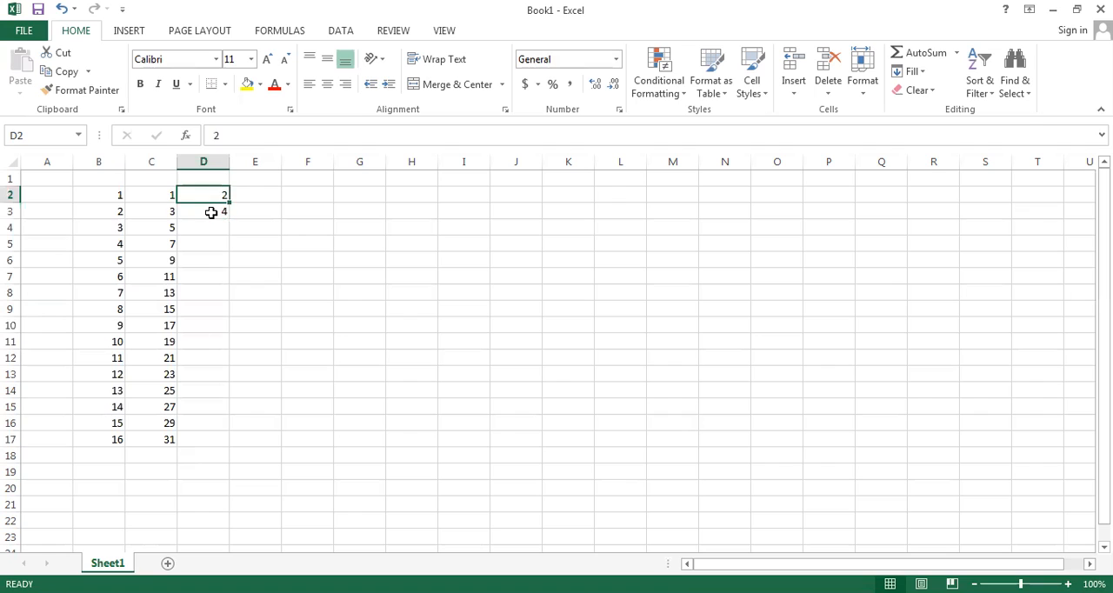
{"action": "left_click", "coordinate": [210, 212], "text": "shift"}
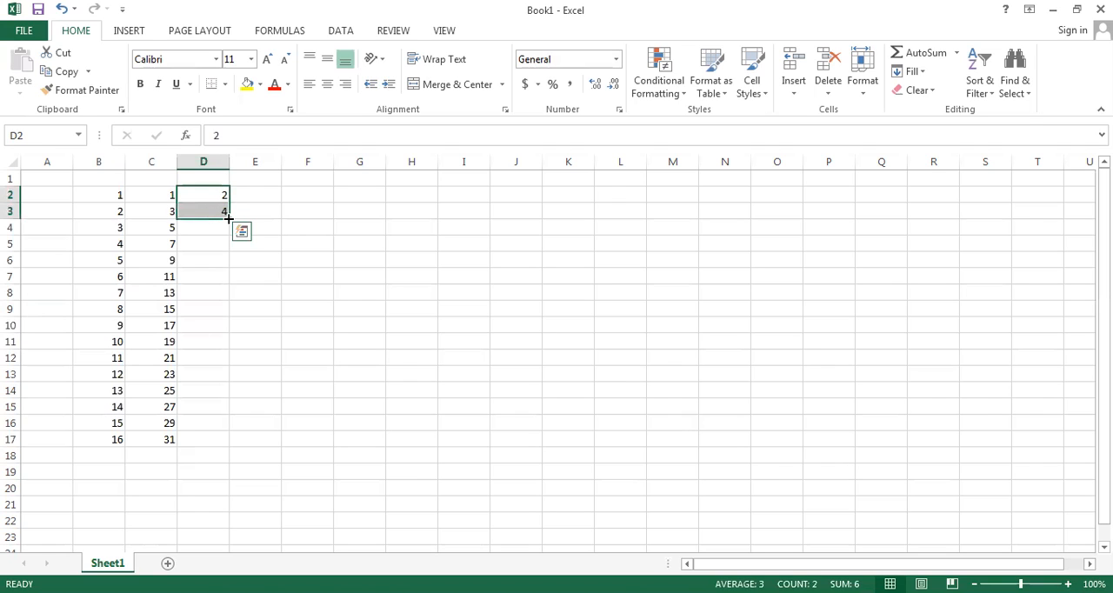
{"action": "double_click", "coordinate": [228, 220]}
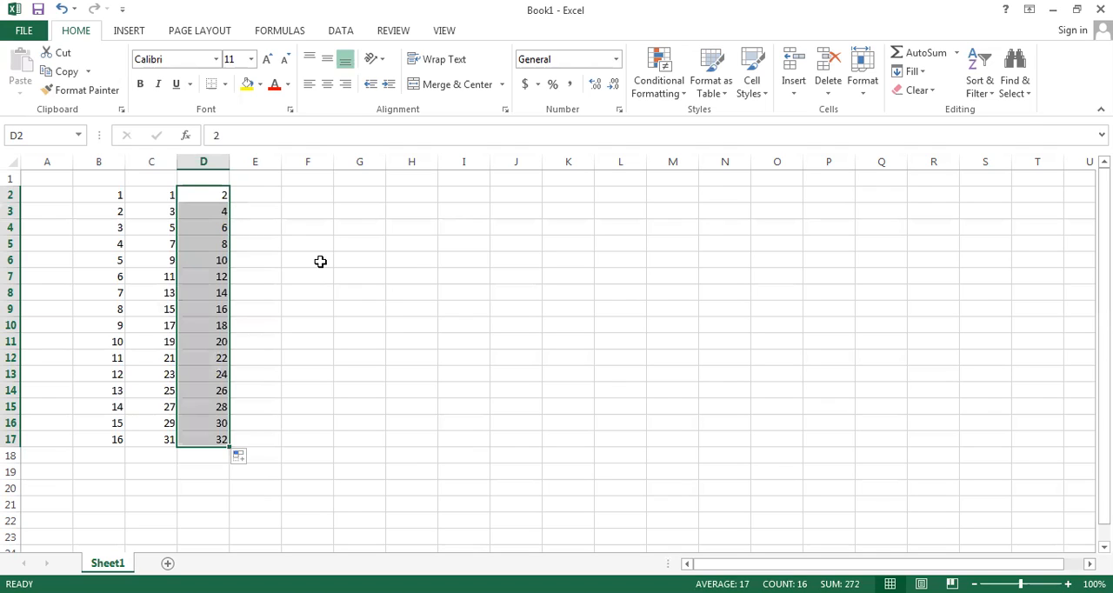
Step: Clear the filled even-number series from cells D2:D17
{"action": "key", "text": "Delete"}
{"action": "key", "text": "Up"}
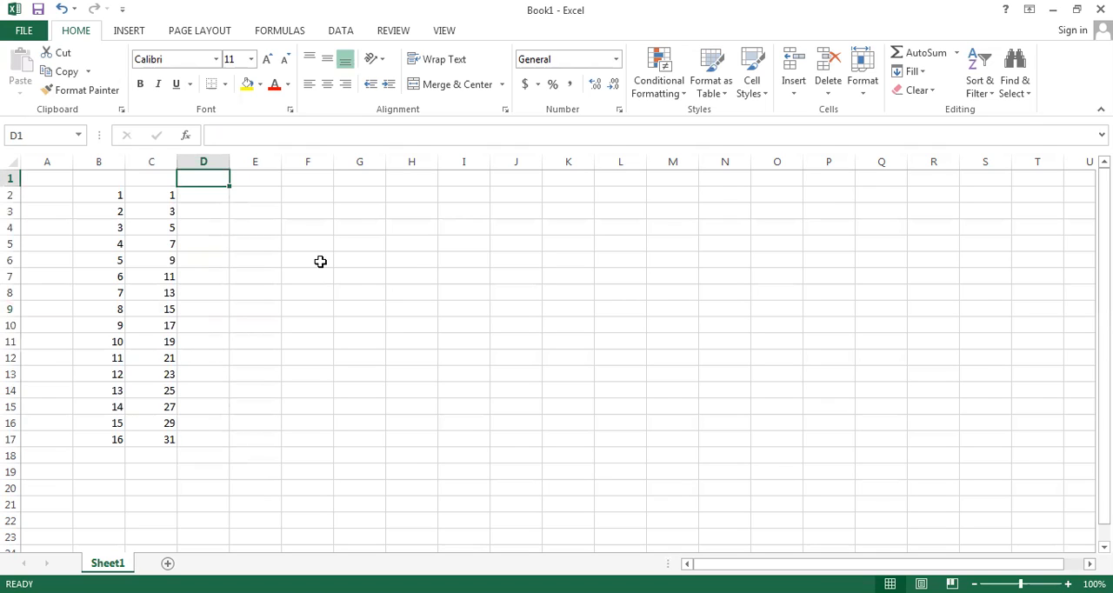
{"action": "key", "text": "Left"}
{"action": "key", "text": "Down"}
{"action": "key", "text": "Left"}
{"action": "key", "text": "Right"}
{"action": "key", "text": "Down"}
{"action": "key", "text": "Down"}
{"action": "key", "text": "Down"}
{"action": "key", "text": "Down"}
{"action": "key", "text": "Down"}
{"action": "key", "text": "Down"}
{"action": "key", "text": "Down"}
{"action": "key", "text": "ctrl+Down"}
{"action": "key", "text": "Up"}
{"action": "key", "text": "Up"}
{"action": "key", "text": "Up"}
{"action": "key", "text": "Up"}
{"action": "key", "text": "Up"}
{"action": "key", "text": "Up"}
{"action": "key", "text": "Up"}
{"action": "key", "text": "Up"}
{"action": "key", "text": "Up"}
{"action": "key", "text": "Up"}
{"action": "key", "text": "Up"}
{"action": "key", "text": "Up"}
{"action": "key", "text": "Up"}
{"action": "key", "text": "Up"}
{"action": "key", "text": "Up"}
{"action": "key", "text": "Right"}
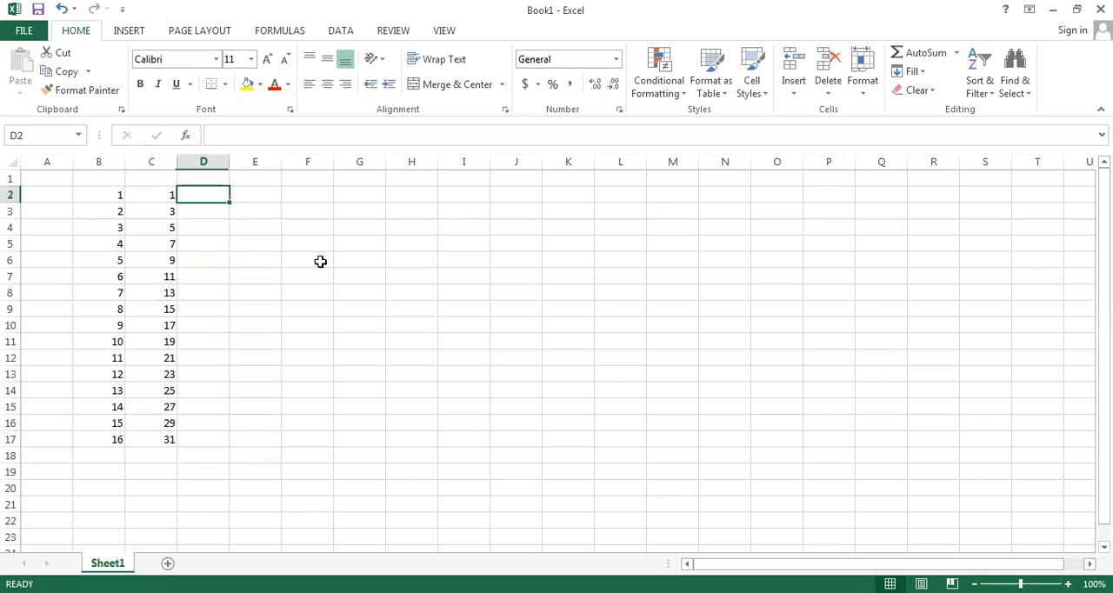
Step: Re-enter 2 and 4 in cells D2 and D3 and auto-fill the series down to D17, alongside column C
{"action": "type", "text": "2"}
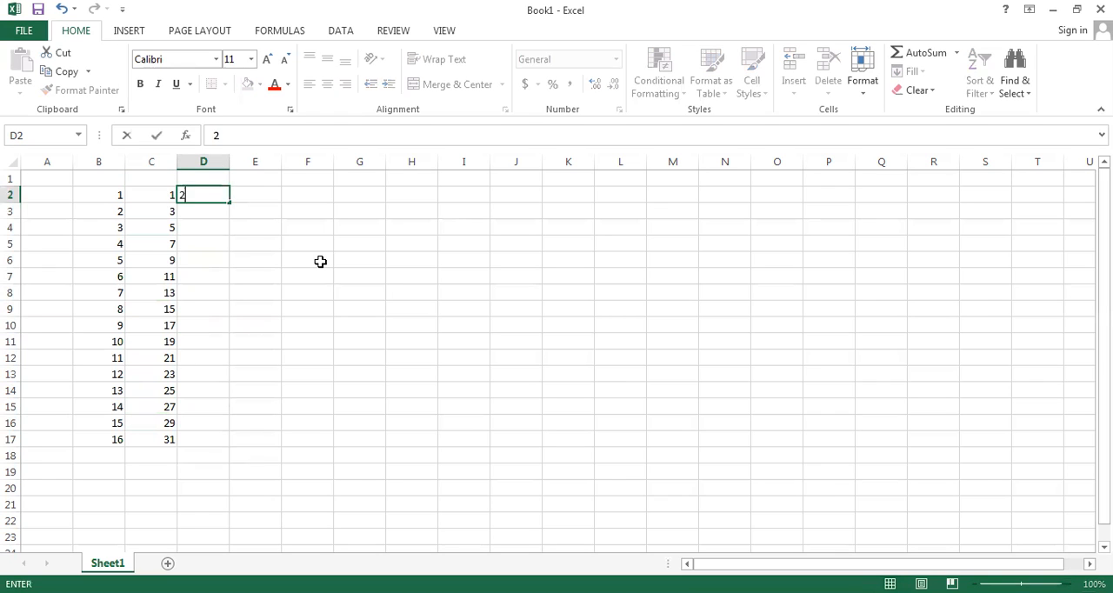
{"action": "key", "text": "Return"}
{"action": "type", "text": "4"}
{"action": "key", "text": "Return"}
{"action": "key", "text": "Up"}
{"action": "key", "text": "Up"}
{"action": "key", "text": "shift+Down"}
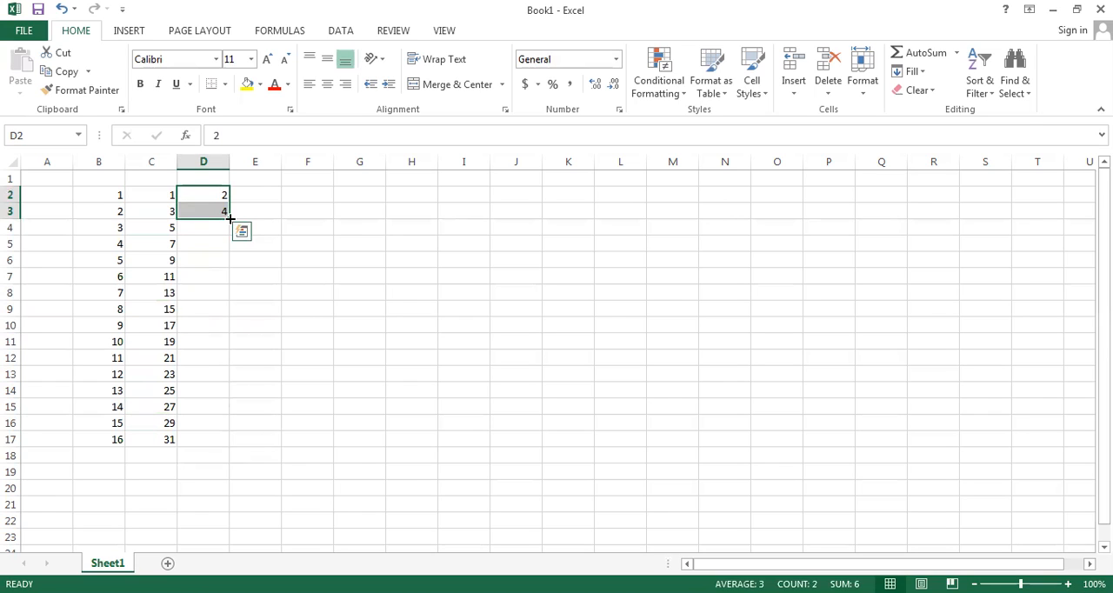
{"action": "double_click", "coordinate": [230, 219]}
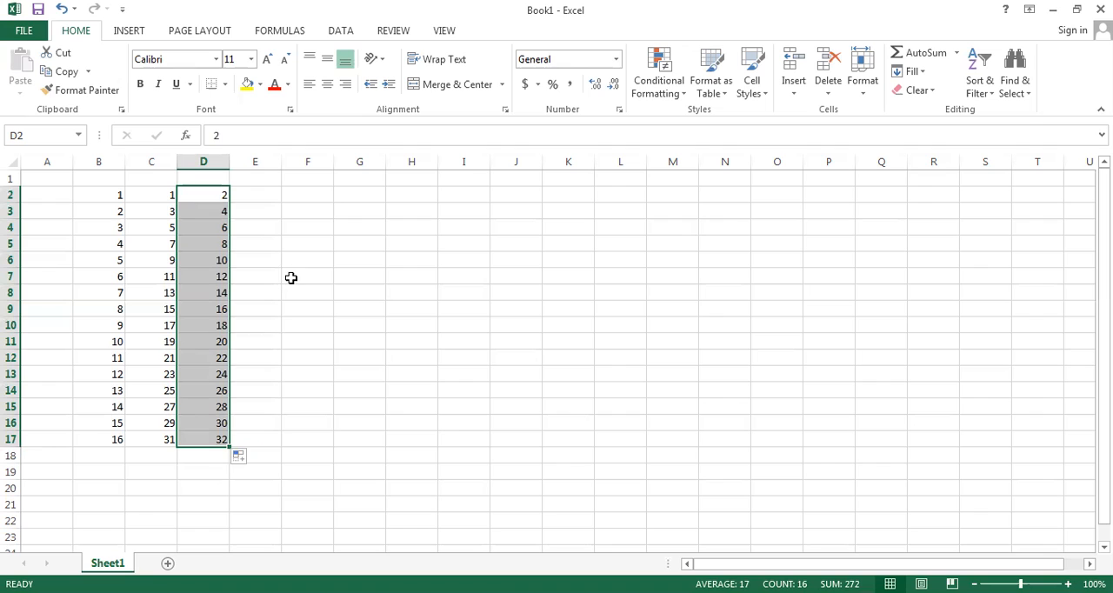
Step: Enter 2 in cell E2 and copy it with the fill handle down to E17
{"action": "left_click", "coordinate": [259, 200]}
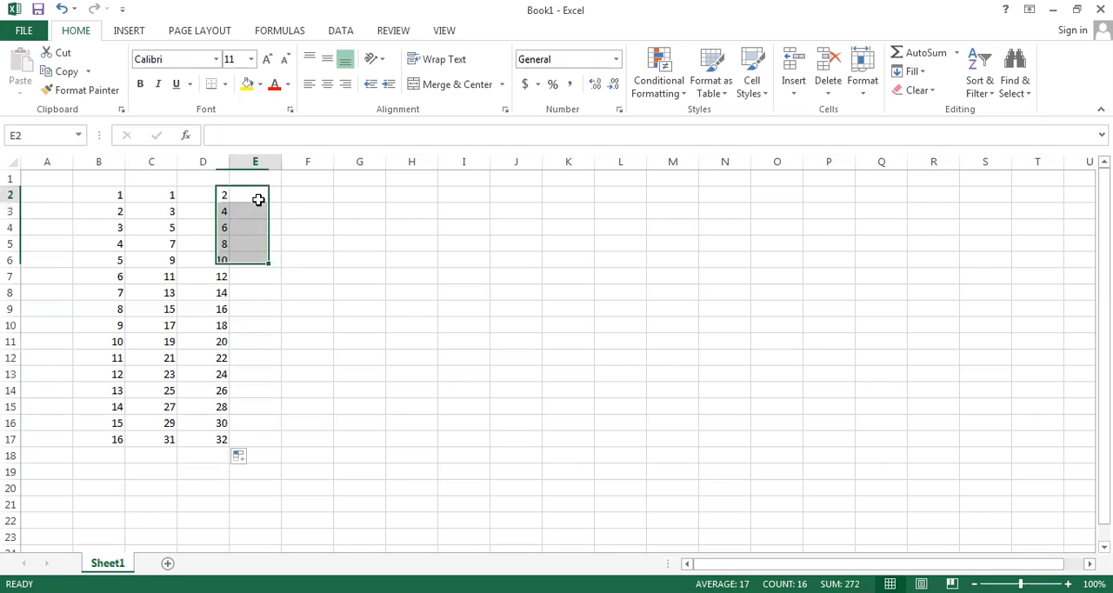
{"action": "type", "text": "2"}
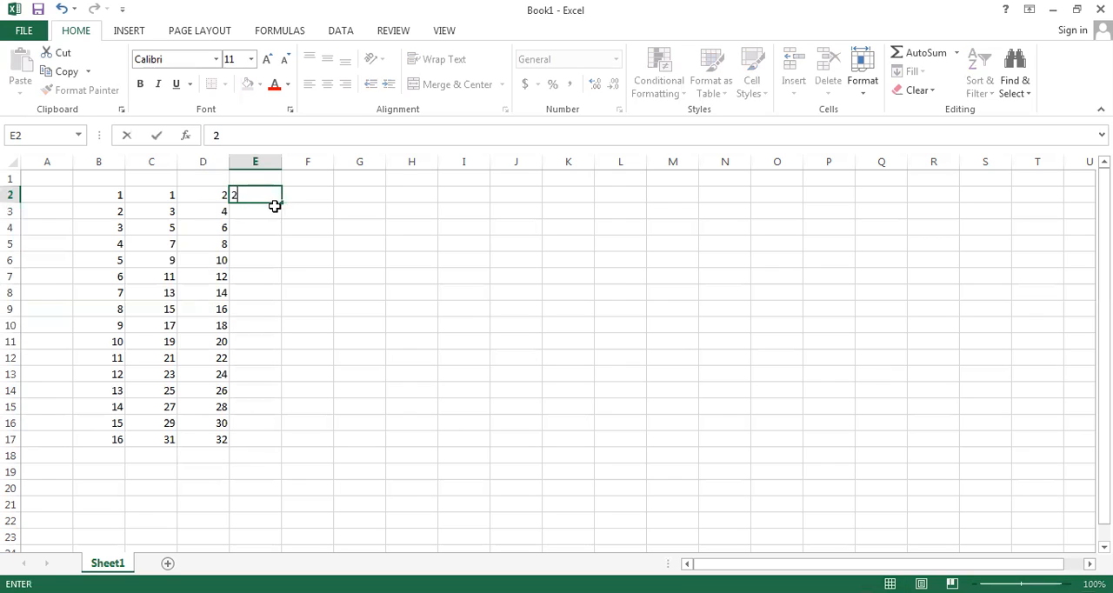
{"action": "left_click", "coordinate": [262, 257]}
{"action": "left_click", "coordinate": [255, 196]}
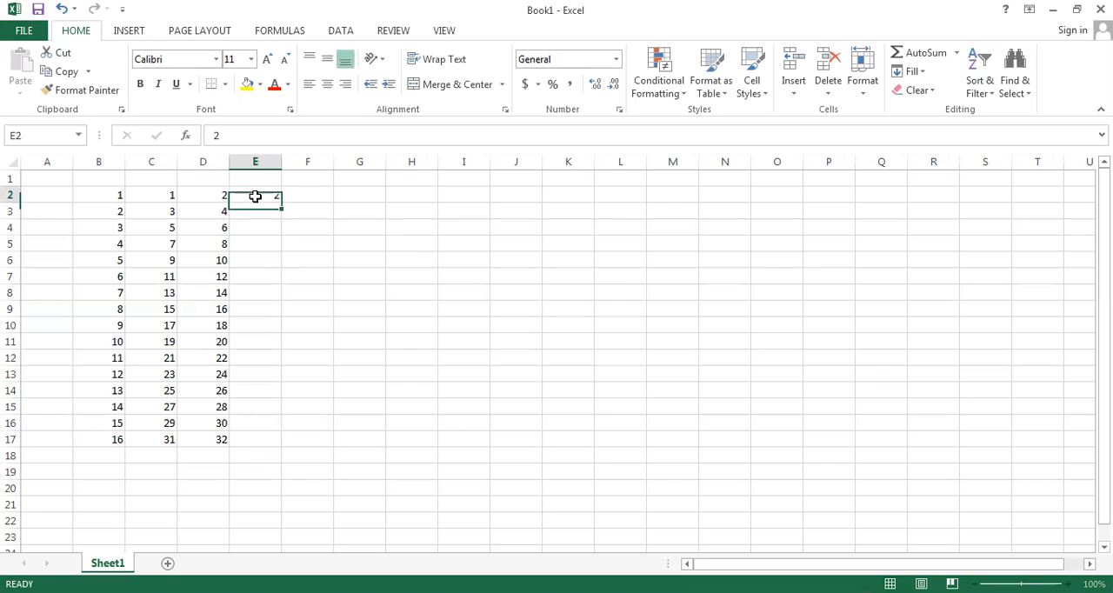
{"action": "left_click_drag", "start_coordinate": [282, 204], "coordinate": [271, 448]}
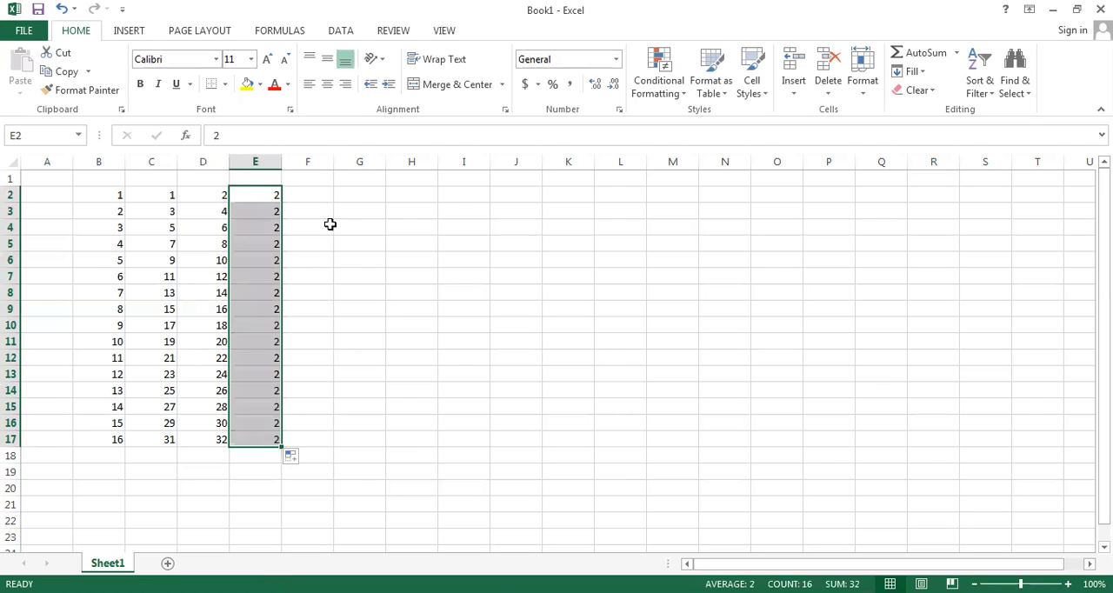
Step: Enter a person's first name in cell F2 and copy it with the fill handle down to F17
{"action": "left_click", "coordinate": [313, 196]}
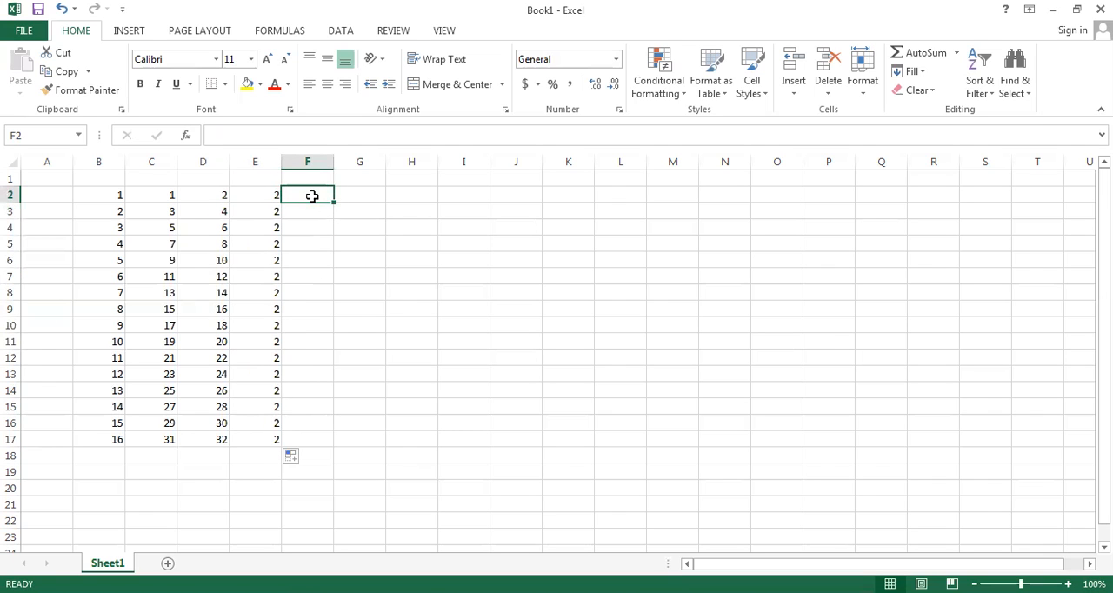
{"action": "type", "text": "Ali"}
{"action": "left_click", "coordinate": [314, 209]}
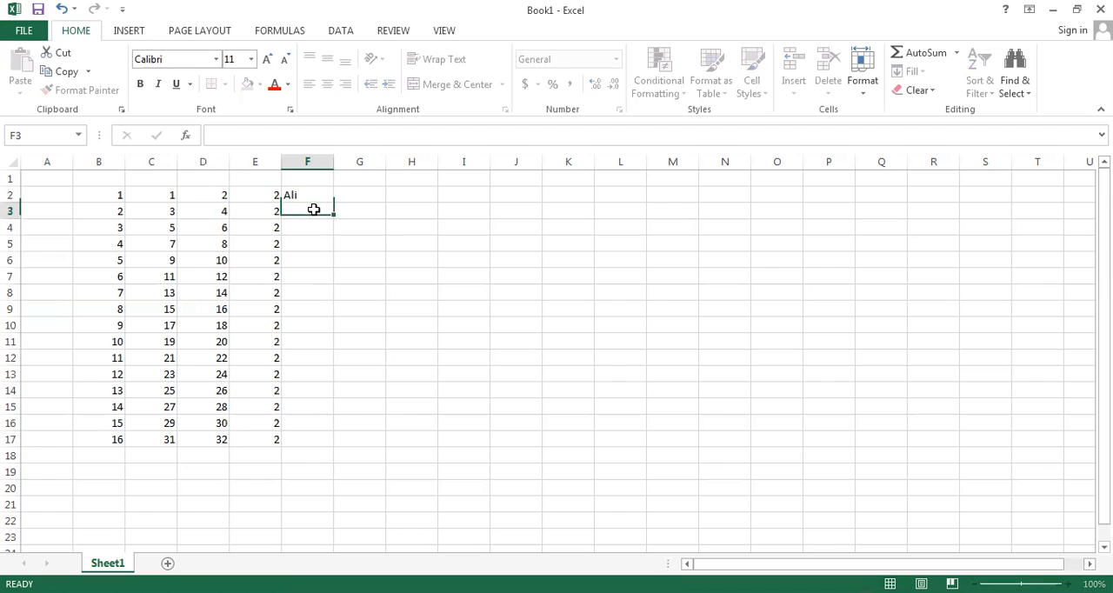
{"action": "left_click", "coordinate": [310, 197]}
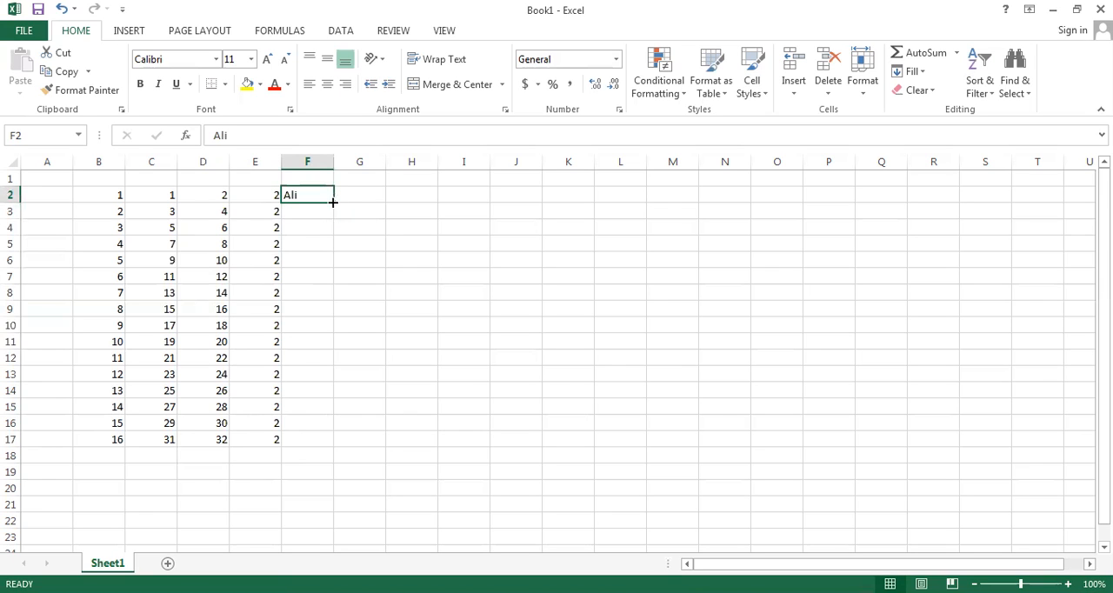
{"action": "left_click_drag", "start_coordinate": [332, 202], "coordinate": [319, 448]}
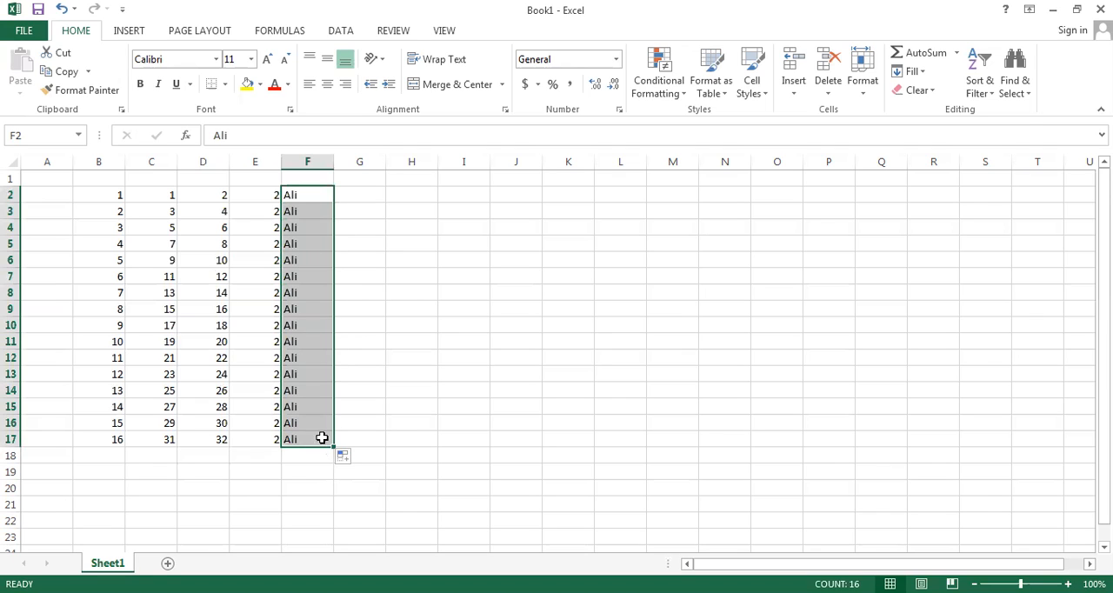
Step: Enter Jan in cell G2 and auto-fill the month series down to G17
{"action": "left_click", "coordinate": [361, 195]}
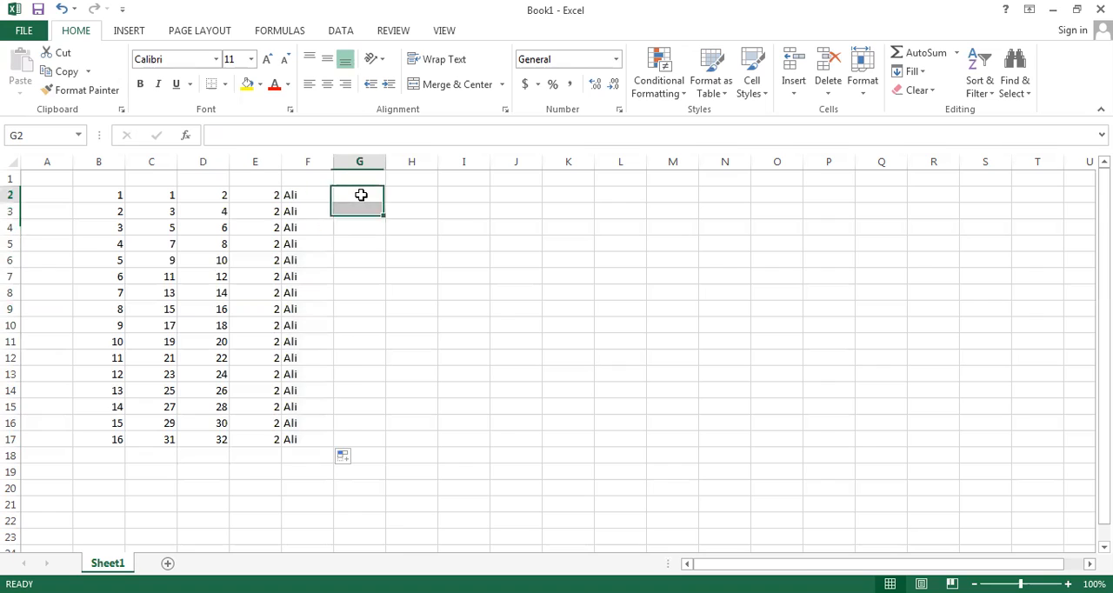
{"action": "type", "text": "Jan"}
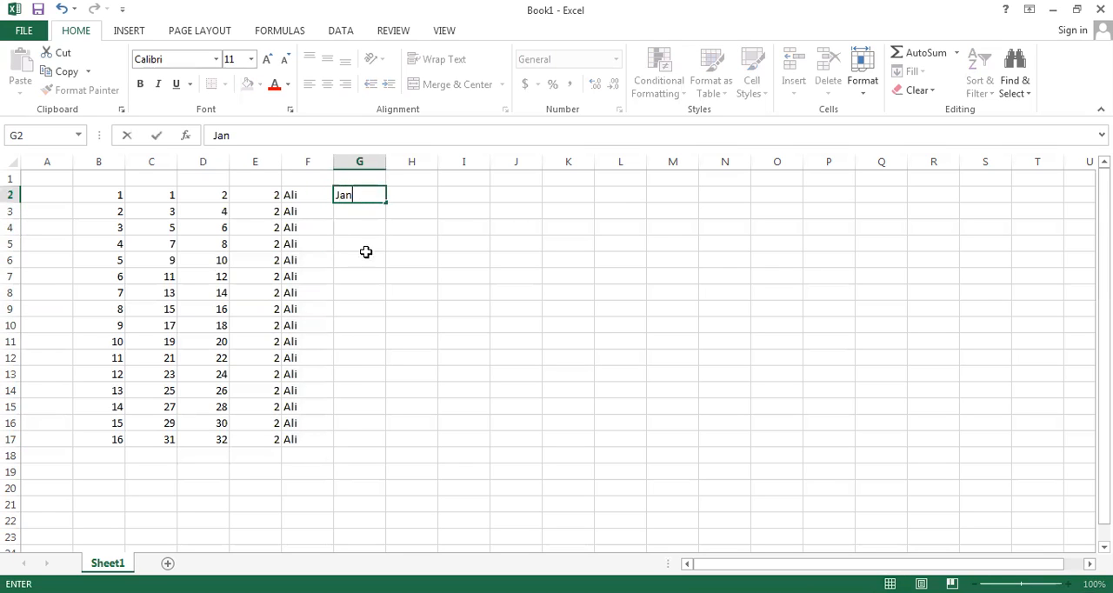
{"action": "left_click", "coordinate": [361, 254]}
{"action": "left_click", "coordinate": [358, 194]}
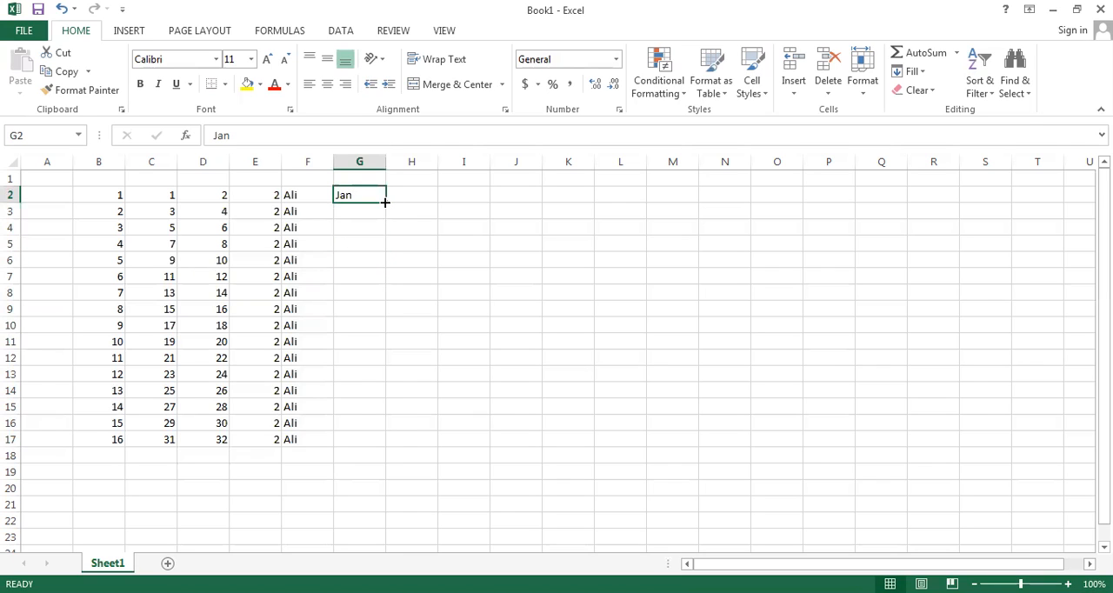
{"action": "double_click", "coordinate": [386, 202]}
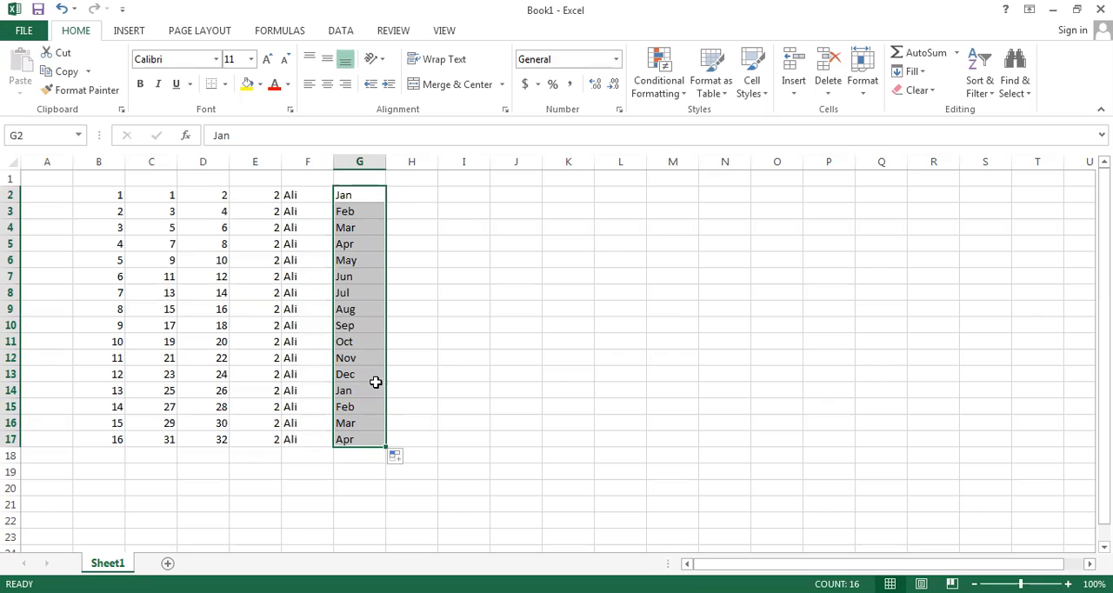
Step: Enter Mon in cell H2 and extend the weekday series with the fill handle down to H12
{"action": "left_click", "coordinate": [397, 200]}
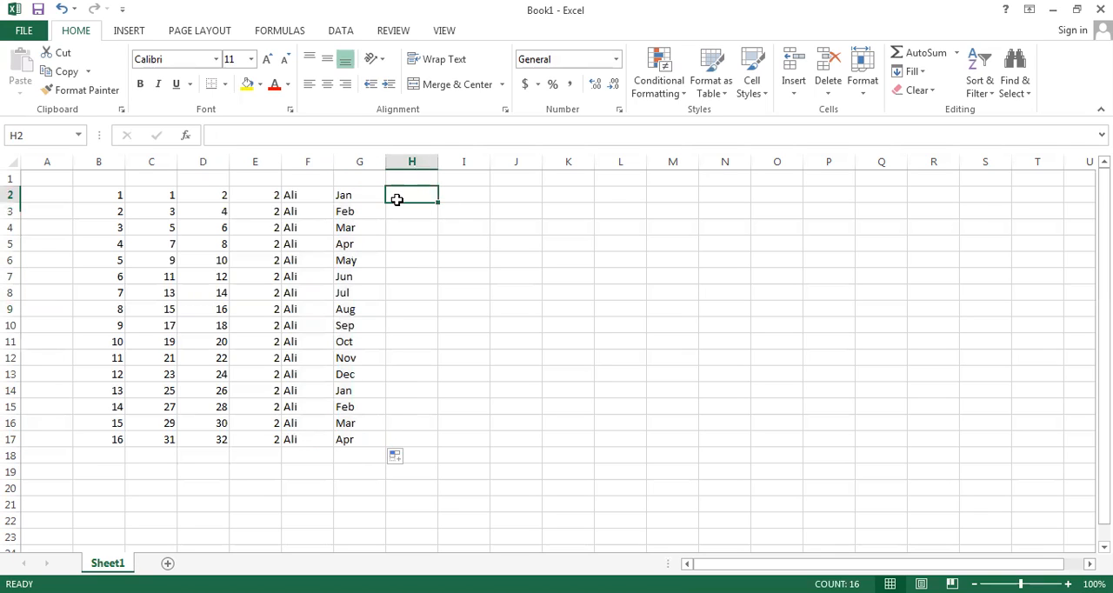
{"action": "type", "text": "Mon"}
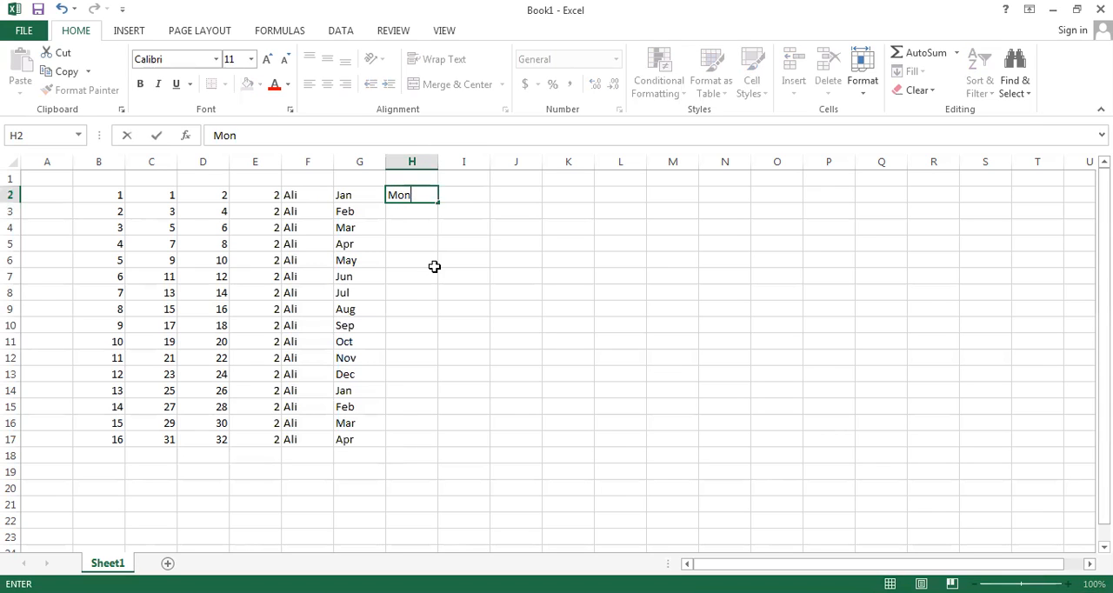
{"action": "left_click", "coordinate": [431, 261]}
{"action": "left_click", "coordinate": [408, 196]}
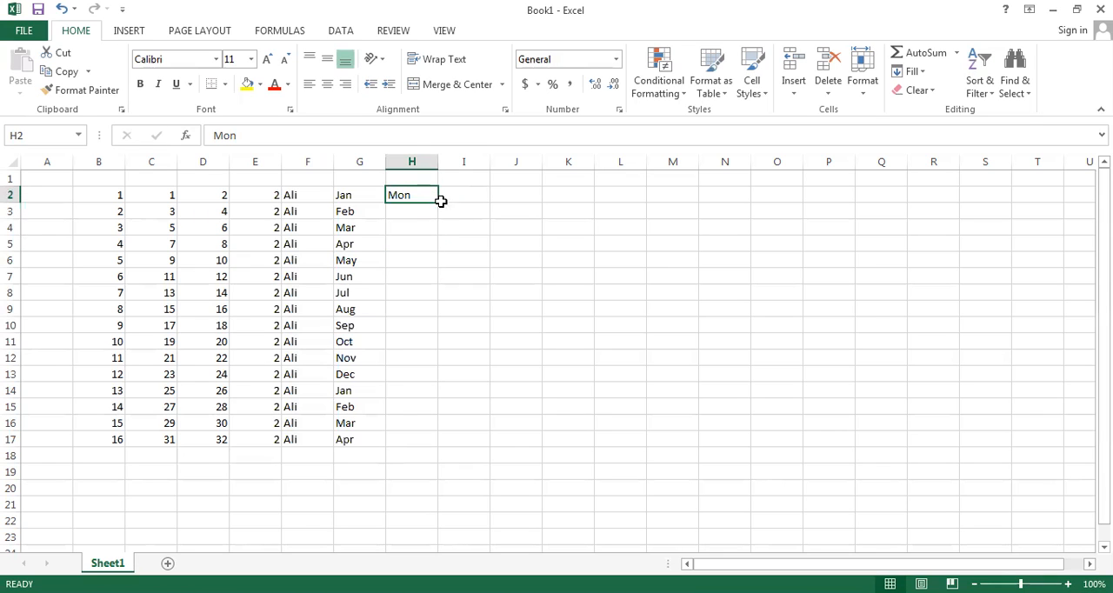
{"action": "left_click_drag", "start_coordinate": [436, 202], "coordinate": [427, 301]}
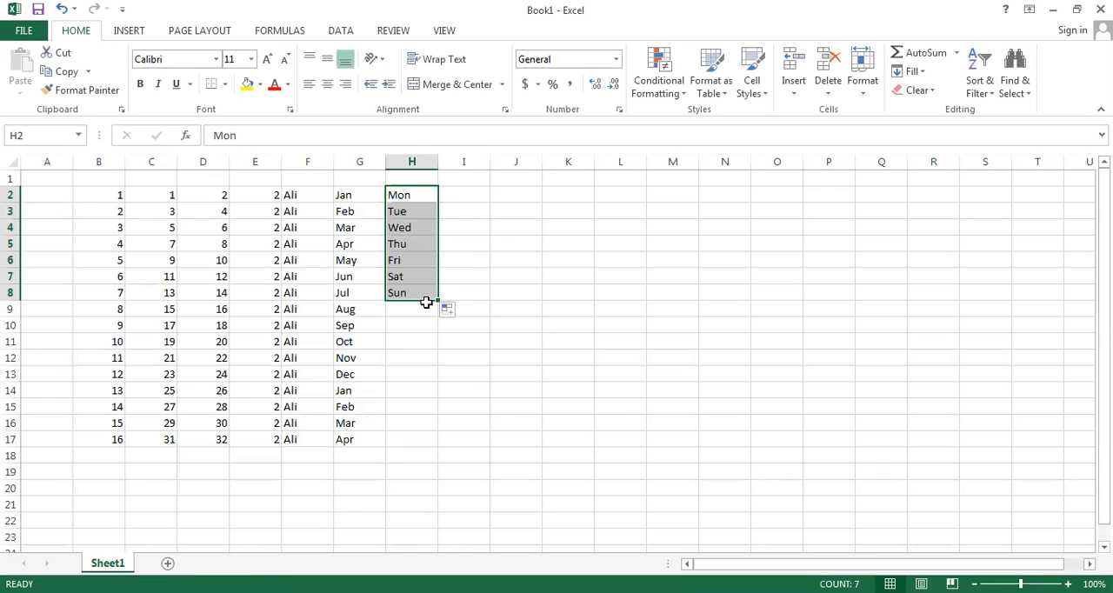
{"action": "left_click_drag", "start_coordinate": [438, 300], "coordinate": [439, 368]}
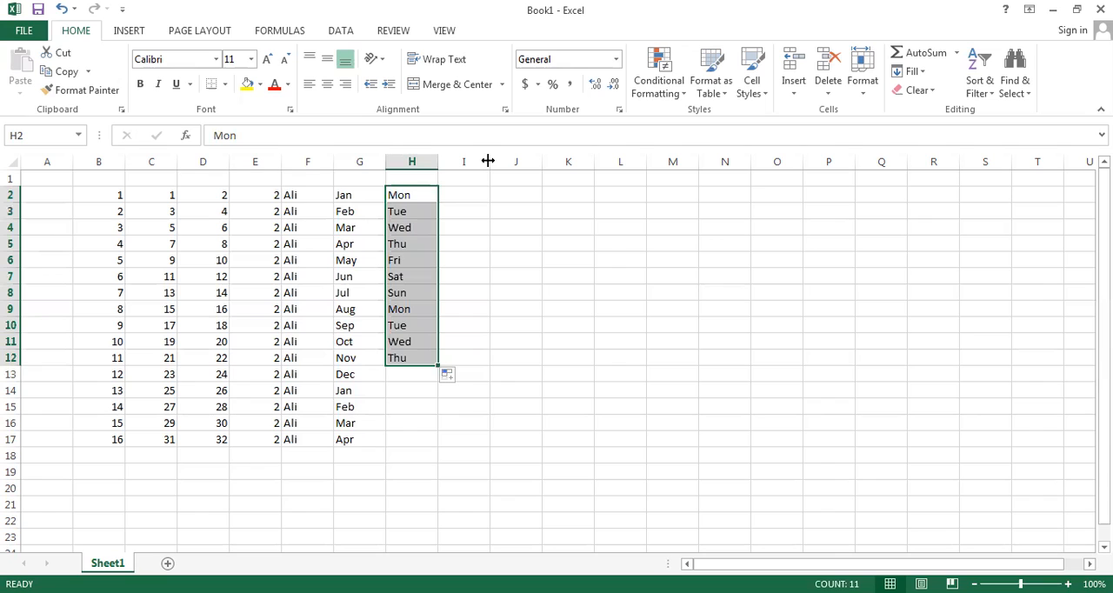
Step: Widen columns I and J, and enter Pakistan in cell I2 with an auto-fill down to I17
{"action": "left_click_drag", "start_coordinate": [522, 162], "coordinate": [529, 162]}
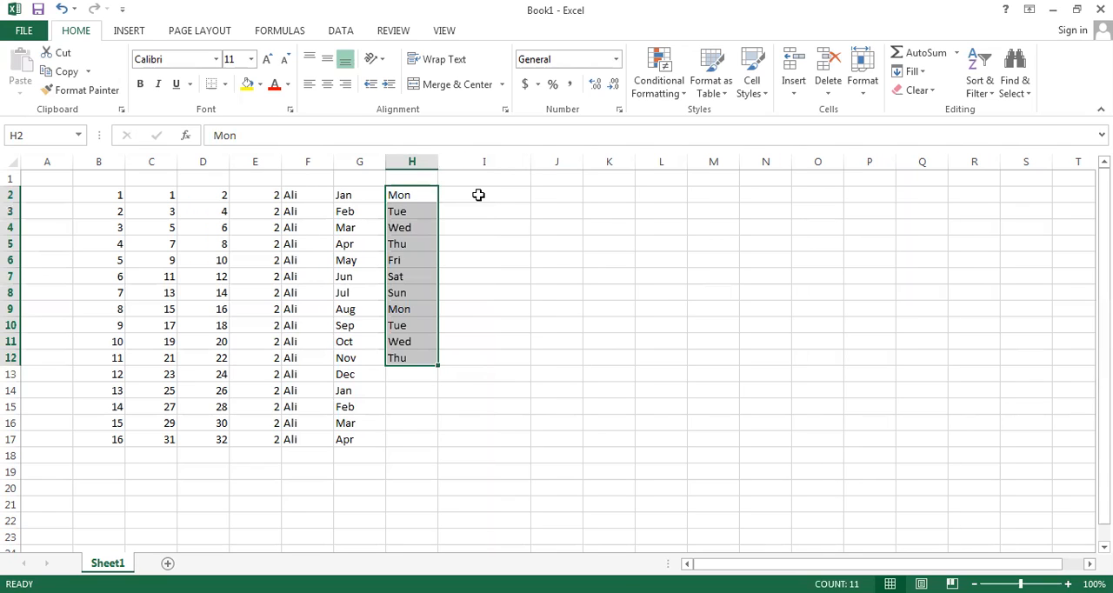
{"action": "left_click", "coordinate": [478, 195]}
{"action": "type", "text": "P"}
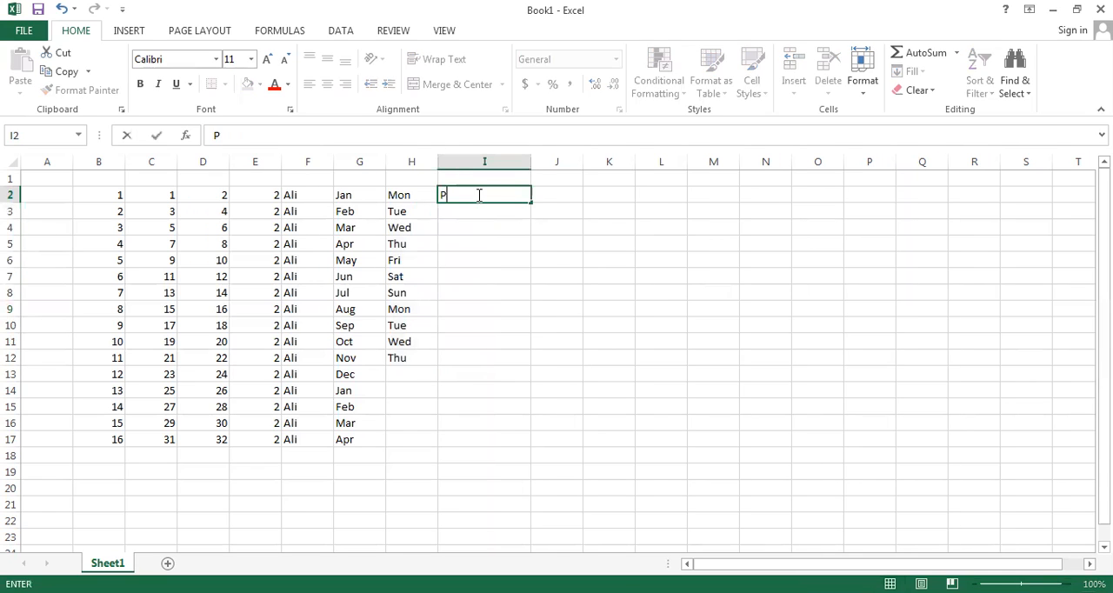
{"action": "type", "text": "akistan"}
{"action": "left_click", "coordinate": [484, 243]}
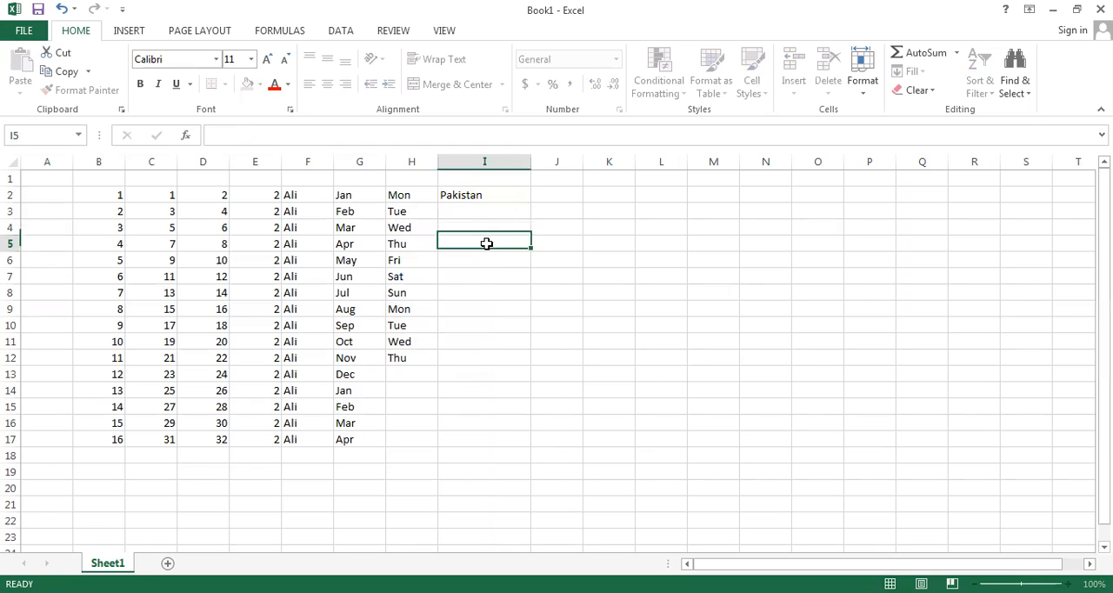
{"action": "left_click", "coordinate": [493, 195]}
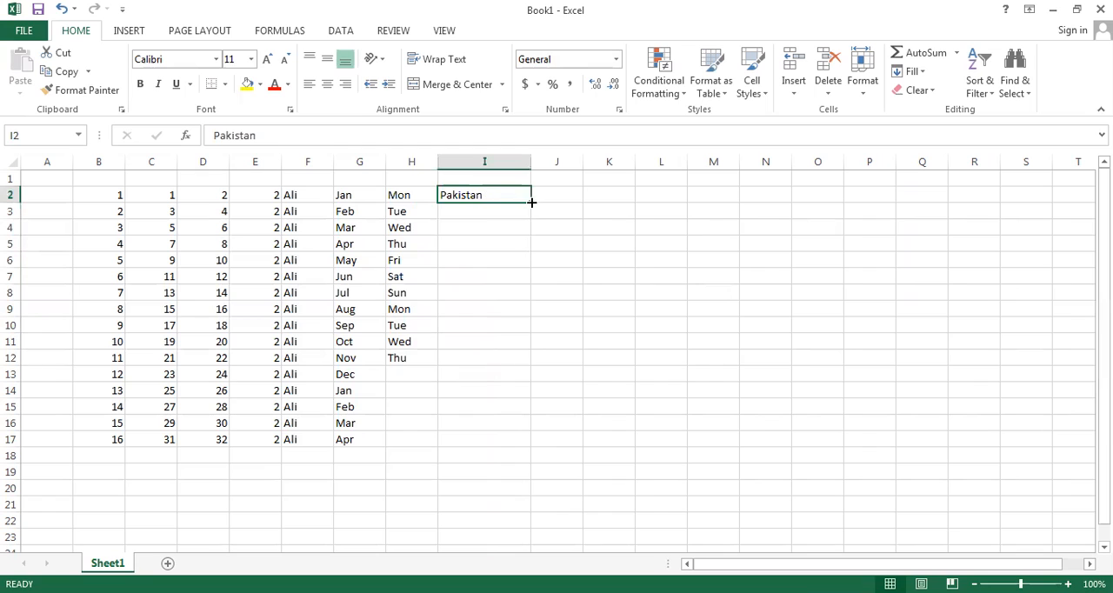
{"action": "double_click", "coordinate": [530, 202]}
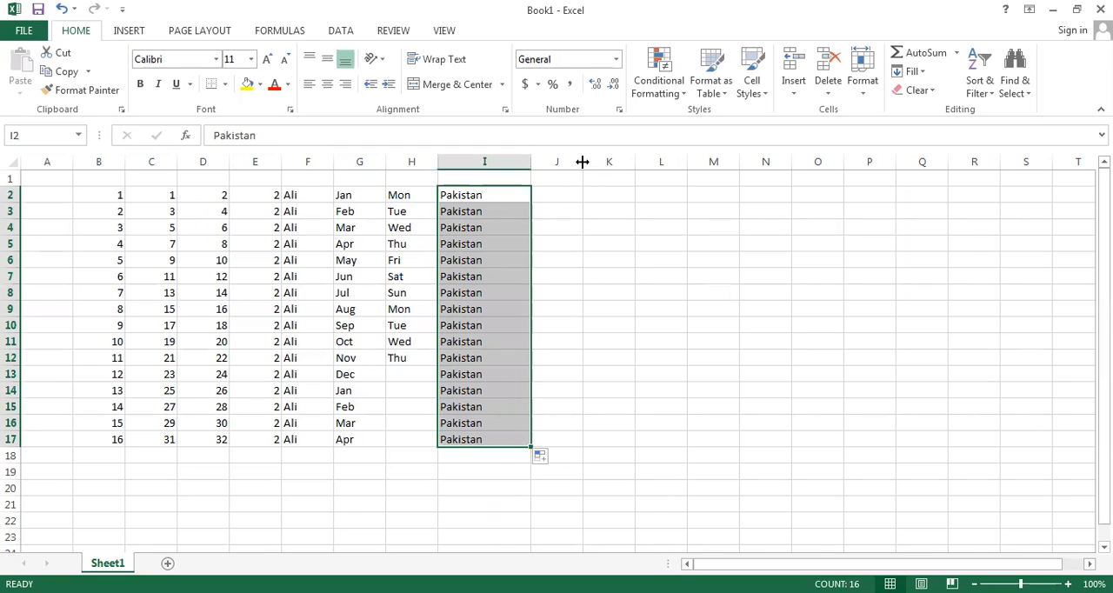
{"action": "left_click_drag", "start_coordinate": [627, 162], "coordinate": [635, 161]}
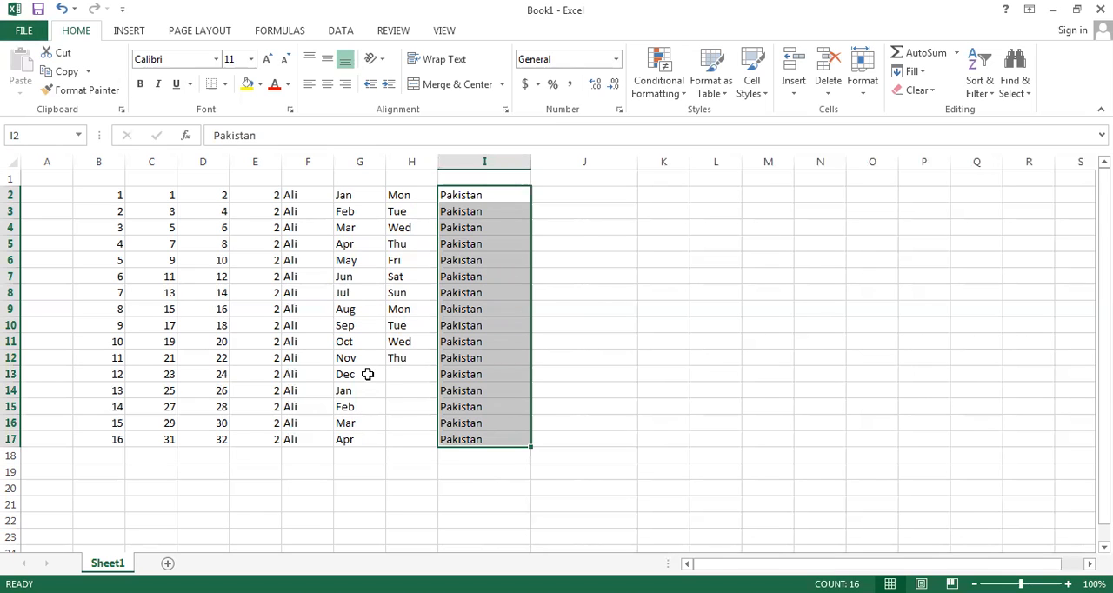
Step: Open the Custom Lists dialog from the advanced options and examine the built-in weekday and month lists, leaving it without changes
{"action": "left_click", "coordinate": [21, 33]}
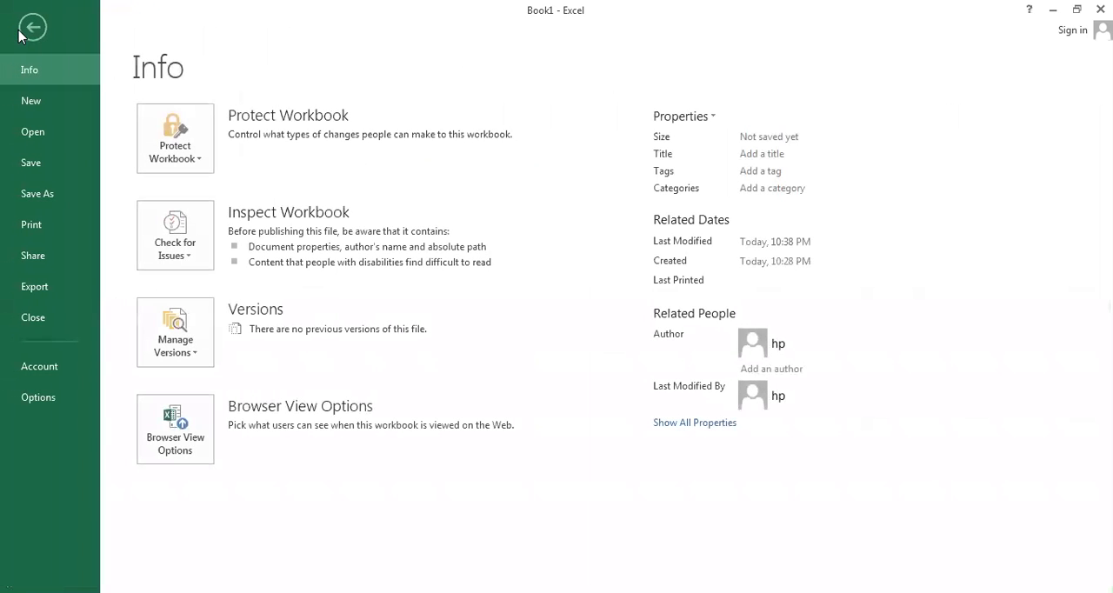
{"action": "left_click", "coordinate": [38, 399]}
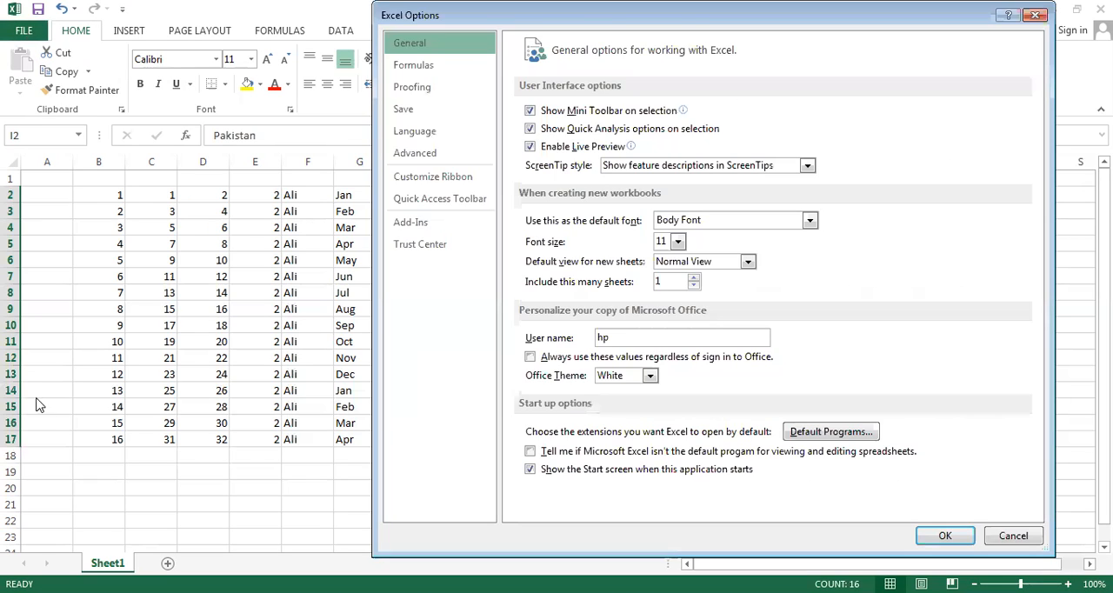
{"action": "left_click", "coordinate": [437, 162]}
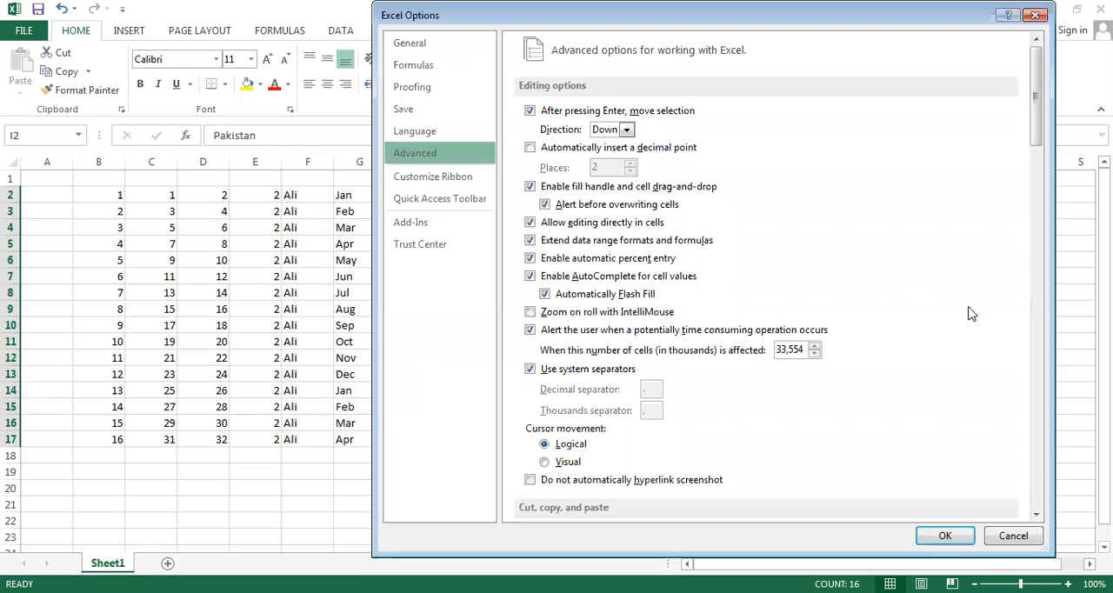
{"action": "left_click", "coordinate": [1040, 461]}
{"action": "left_click", "coordinate": [1041, 463]}
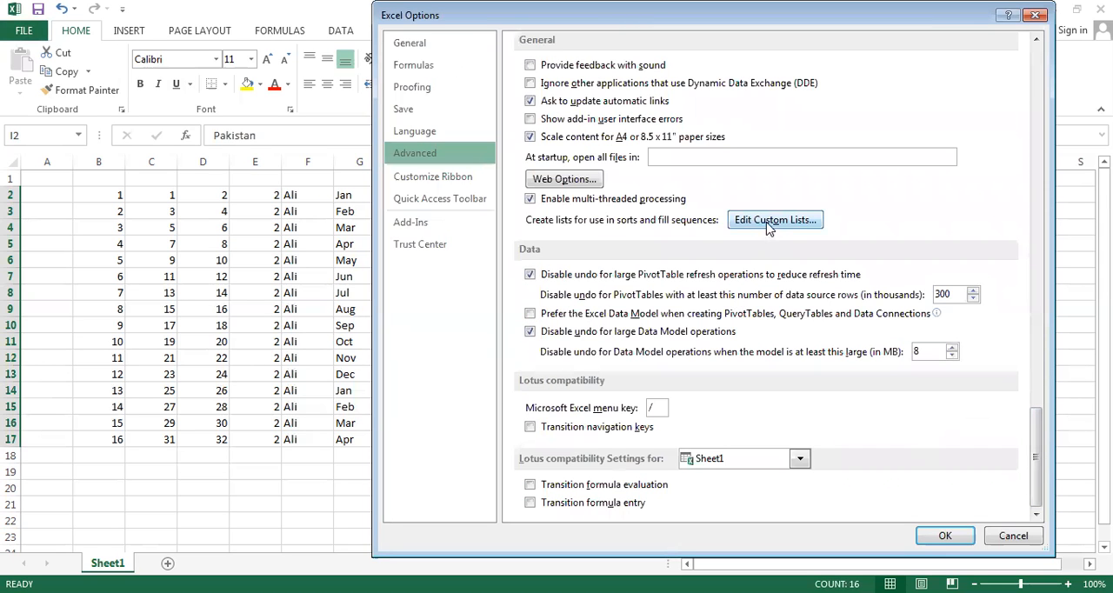
{"action": "left_click", "coordinate": [769, 222]}
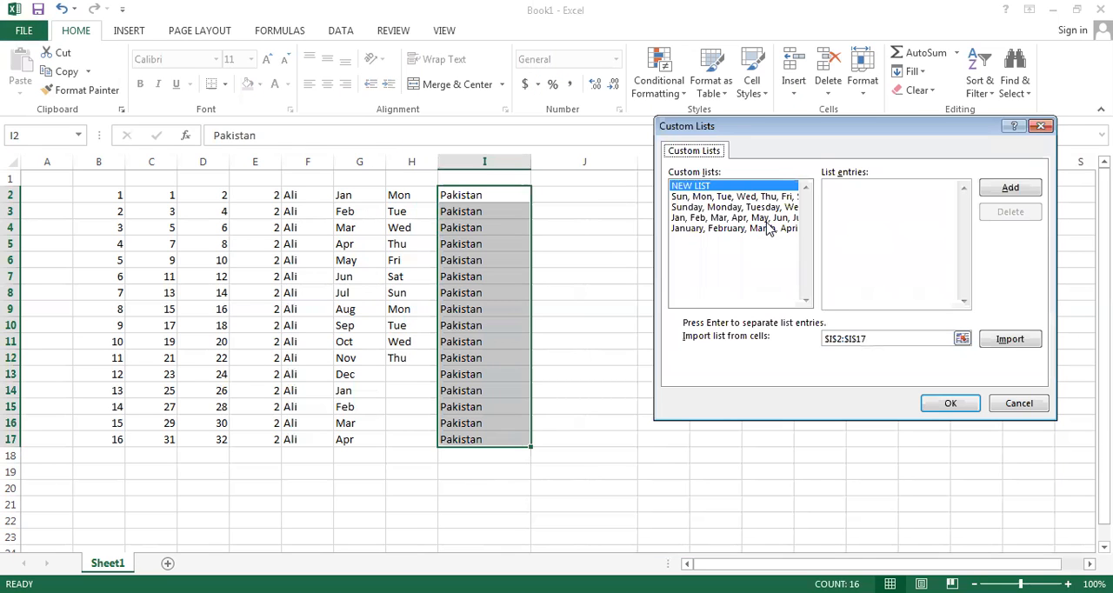
{"action": "left_click", "coordinate": [717, 209]}
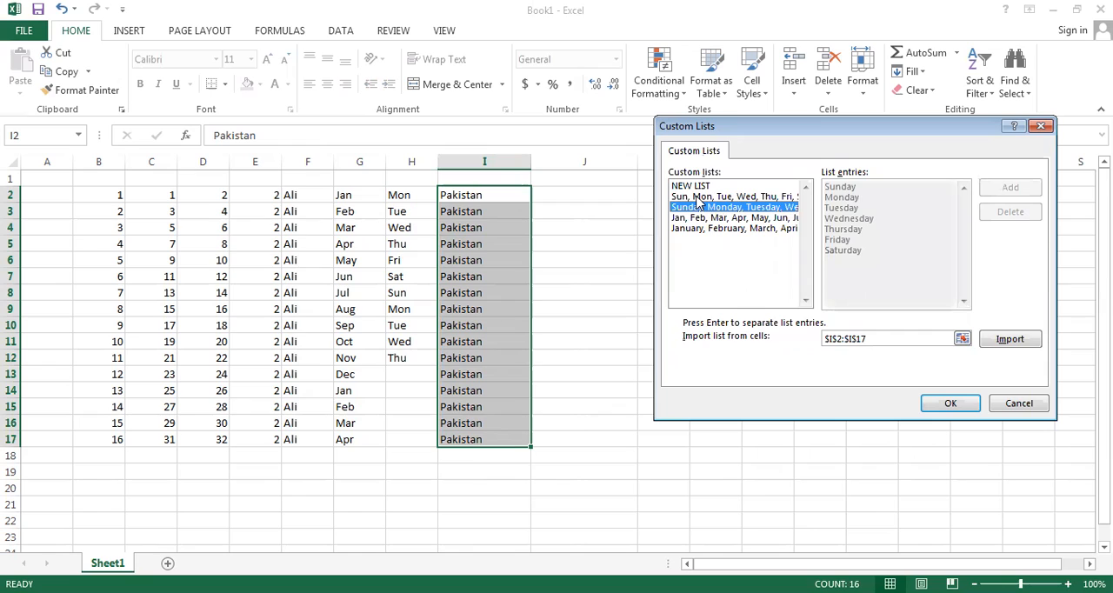
{"action": "left_click", "coordinate": [697, 198]}
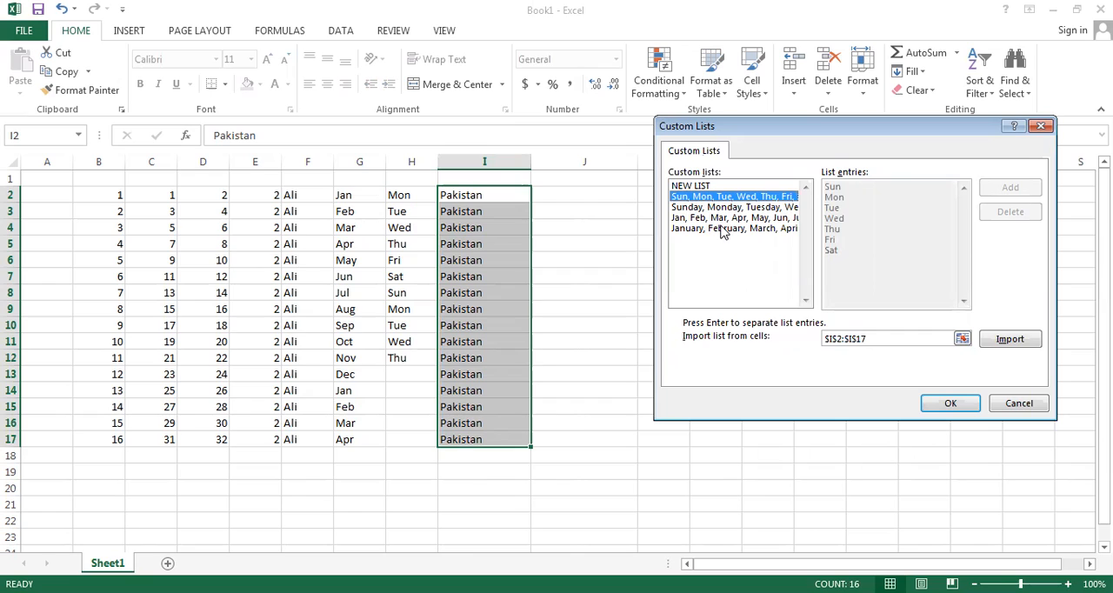
{"action": "left_click", "coordinate": [721, 229]}
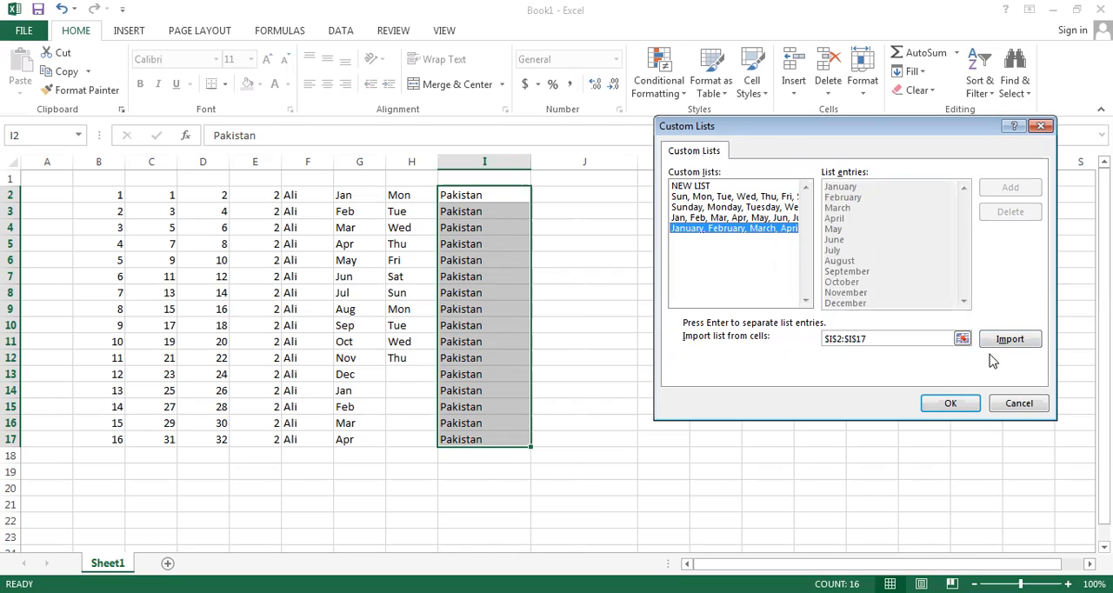
{"action": "left_click", "coordinate": [1020, 405]}
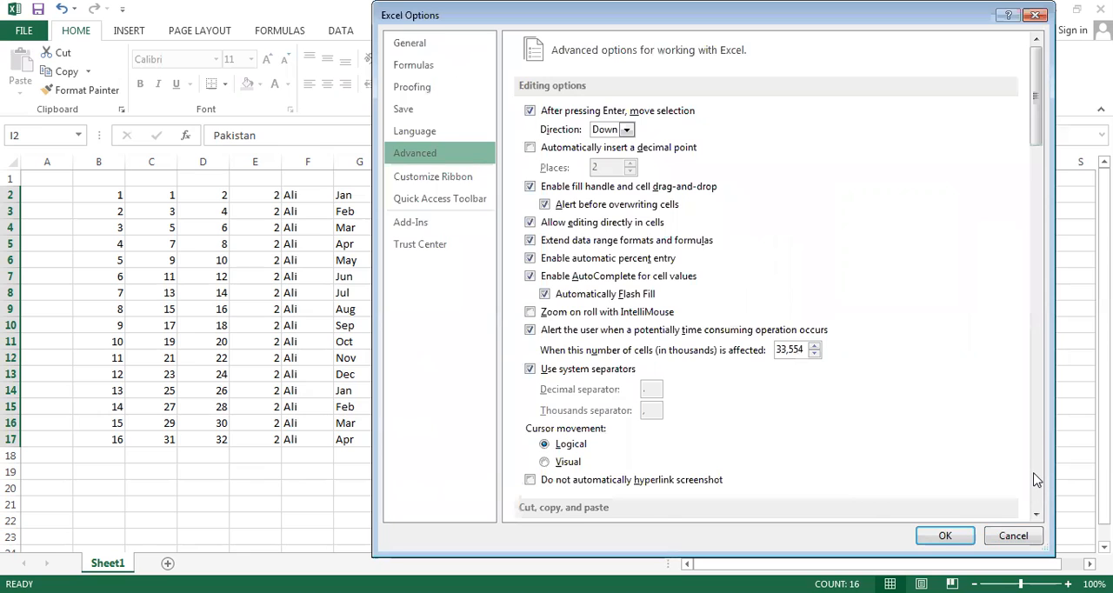
Step: Reopen the Custom Lists dialog and add a new list with the entries Pakistan, Iran, China, Japan and Afganistan
{"action": "scroll", "coordinate": [1035, 479], "scroll_direction": "down", "scroll_amount": 20}
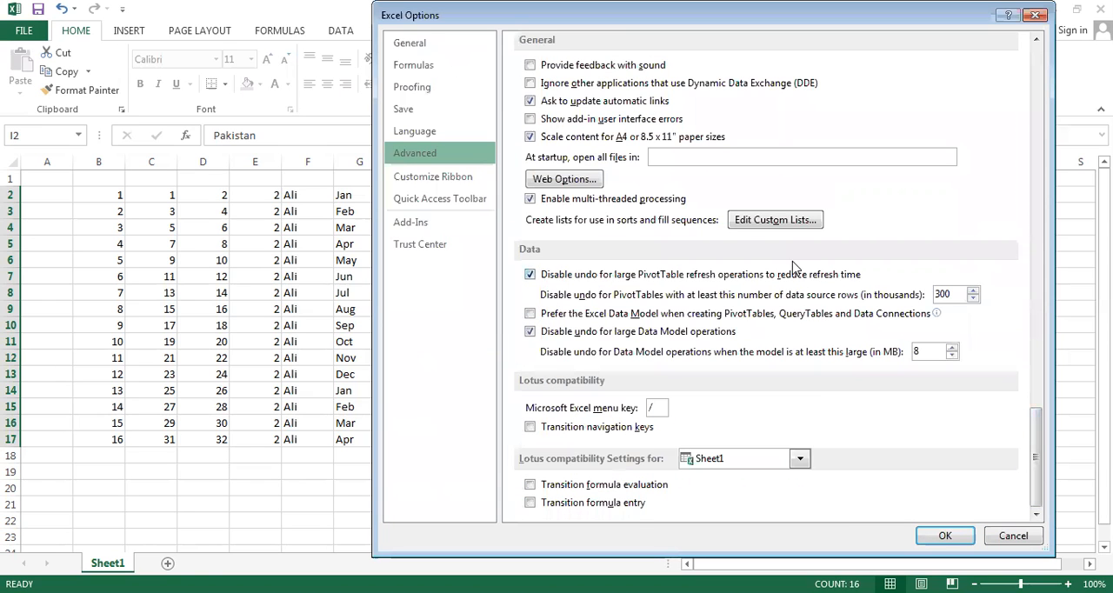
{"action": "left_click", "coordinate": [770, 221]}
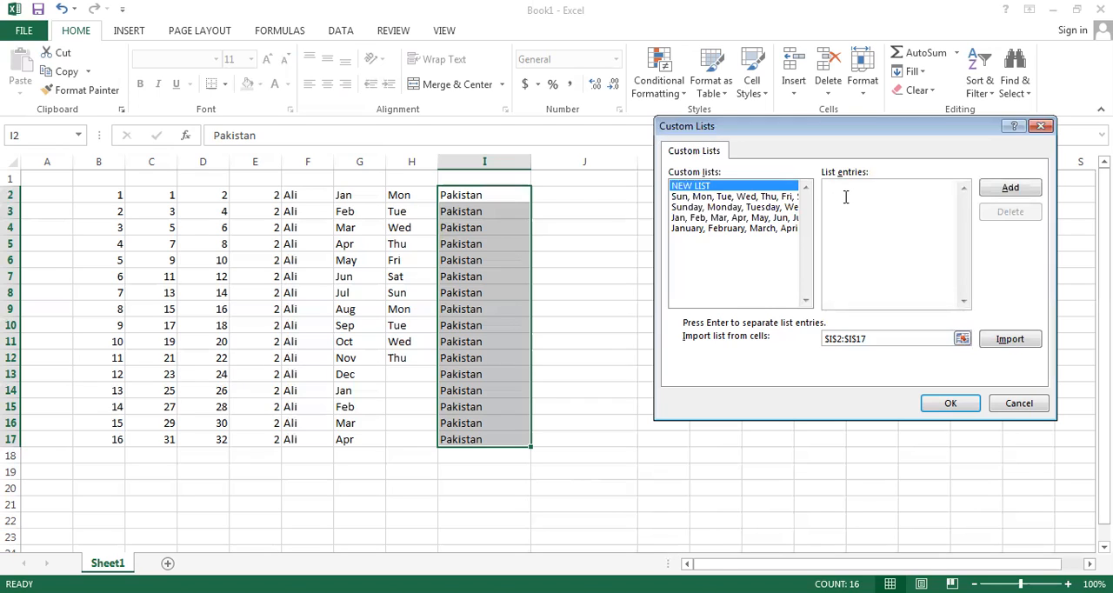
{"action": "type", "text": "Pakistan "}
{"action": "type", "text": "Iran "}
{"action": "type", "text": "China"}
{"action": "type", "text": "Ja"}
{"action": "type", "text": "pan "}
{"action": "type", "text": "S"}
{"action": "key", "text": "BackSpace"}
{"action": "type", "text": "Afganistan"}
{"action": "left_click", "coordinate": [1014, 191]}
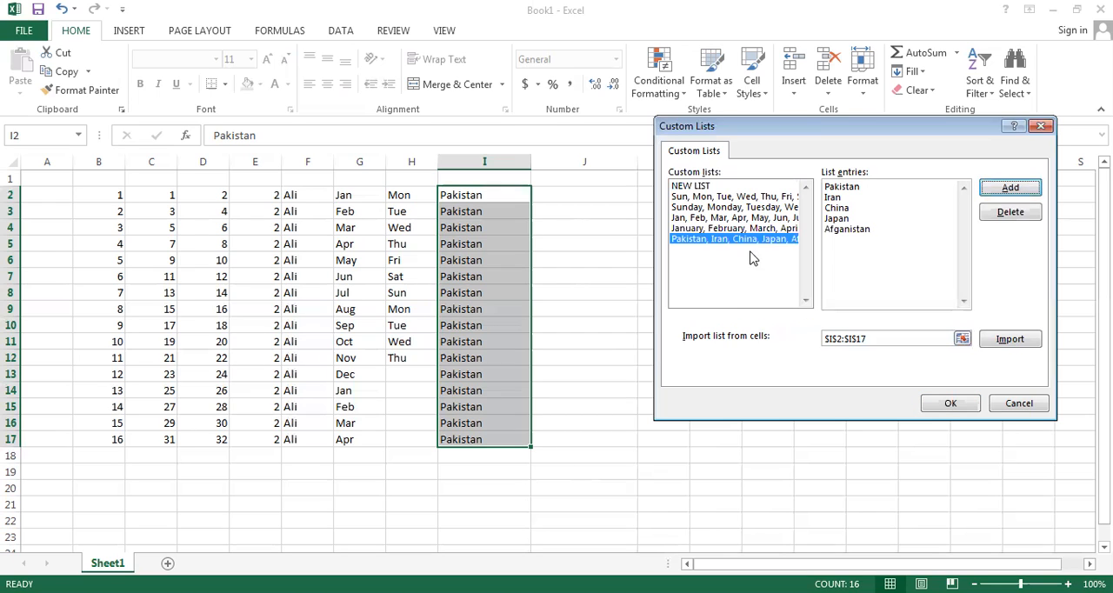
Step: Accept the new custom list and close the options, and enter Pakistan in cell J2 with an auto-fill down to J7
{"action": "left_click", "coordinate": [945, 407]}
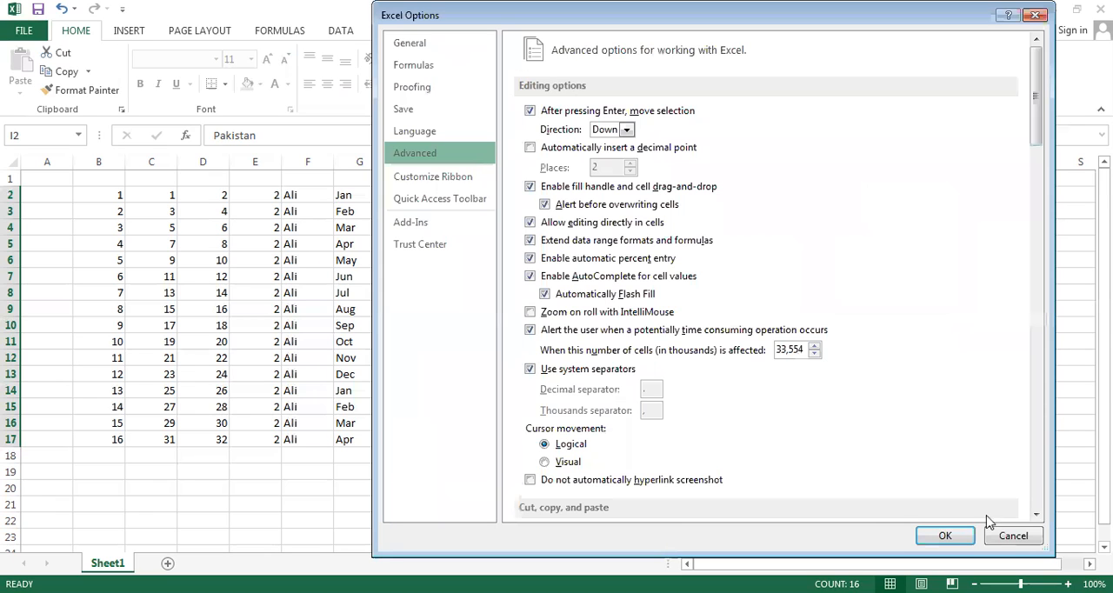
{"action": "left_click", "coordinate": [946, 536]}
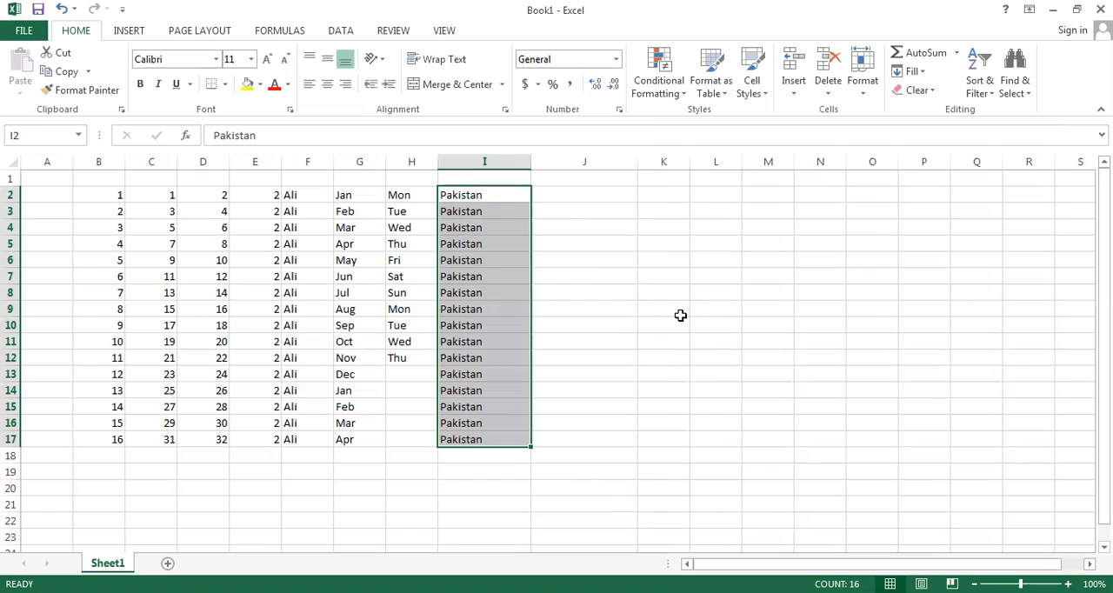
{"action": "left_click", "coordinate": [577, 194]}
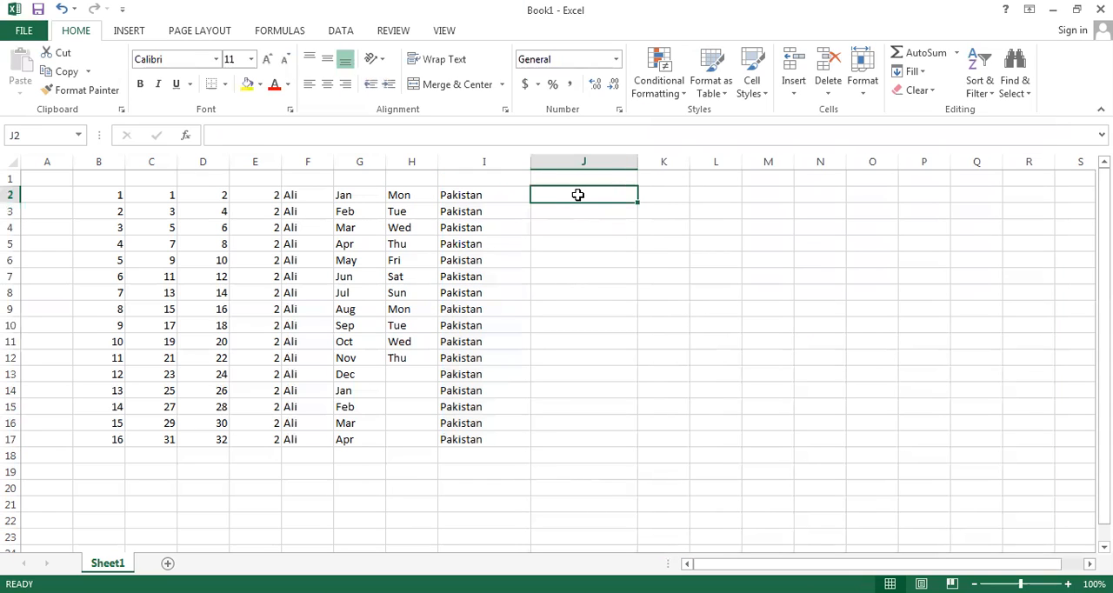
{"action": "type", "text": "Paki"}
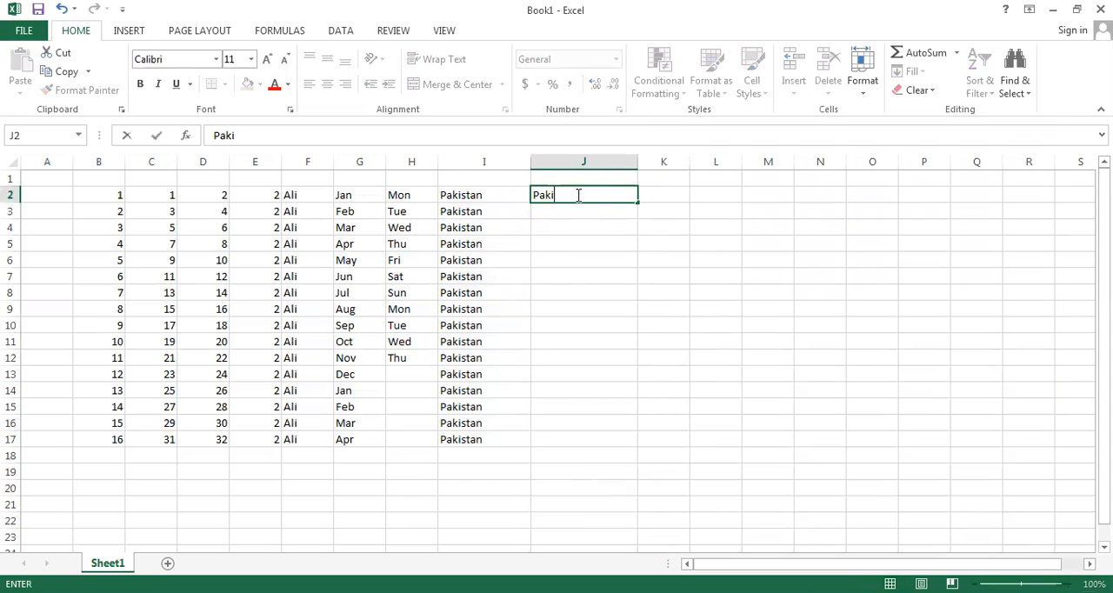
{"action": "type", "text": "stan"}
{"action": "left_click_drag", "start_coordinate": [638, 204], "coordinate": [639, 283]}
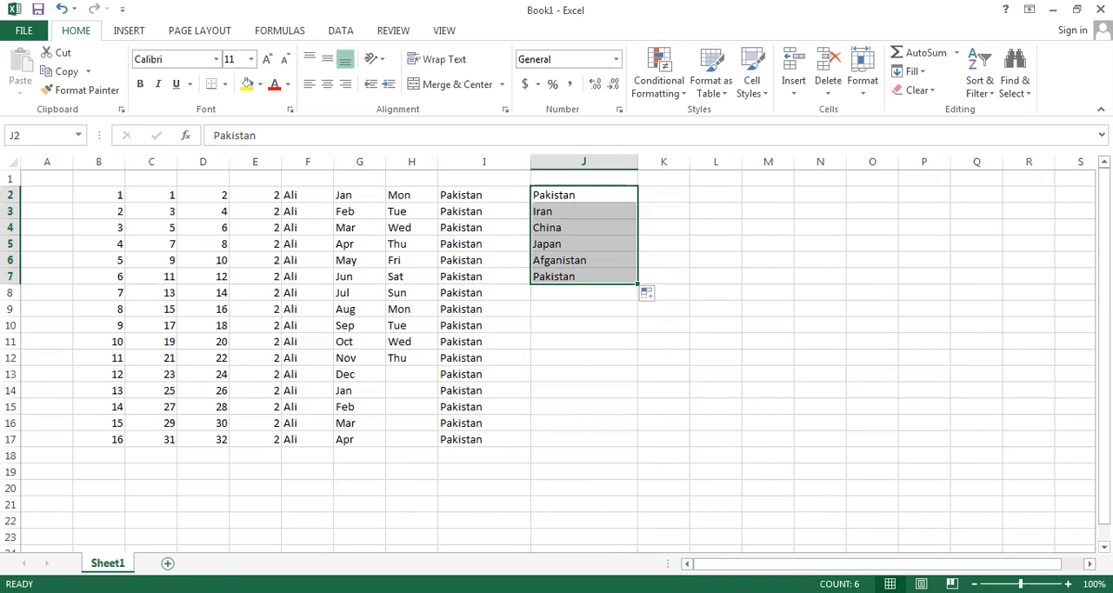
Step: On a new worksheet with a widened column A, enter Pakistan in cell A1 and extend it with the fill handle down to A7
{"action": "key", "text": "shift+F11"}
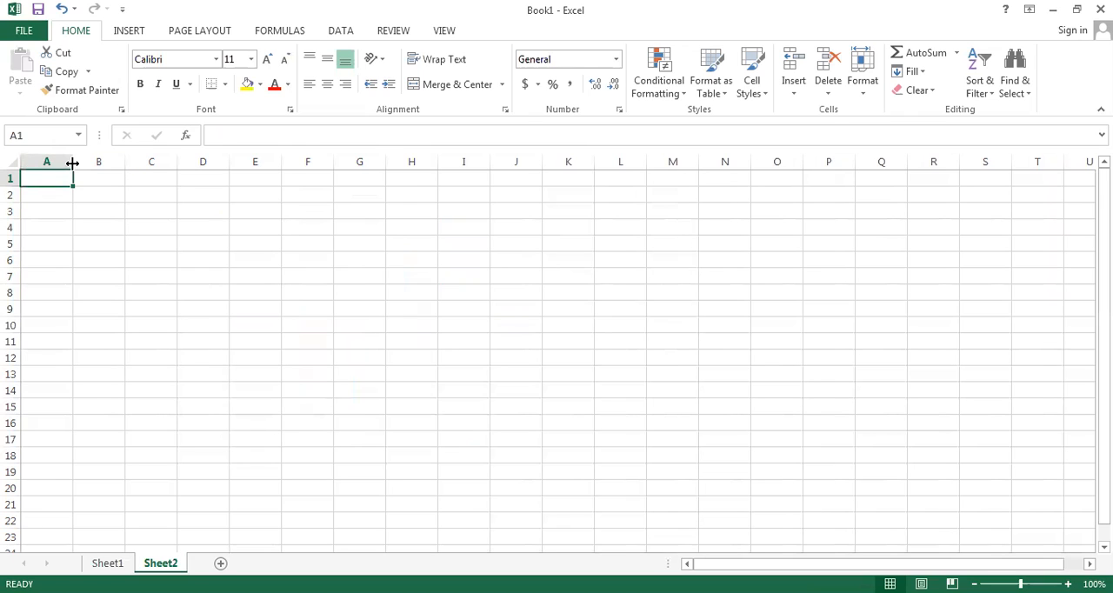
{"action": "left_click_drag", "start_coordinate": [74, 163], "coordinate": [162, 165]}
{"action": "type", "text": "p"}
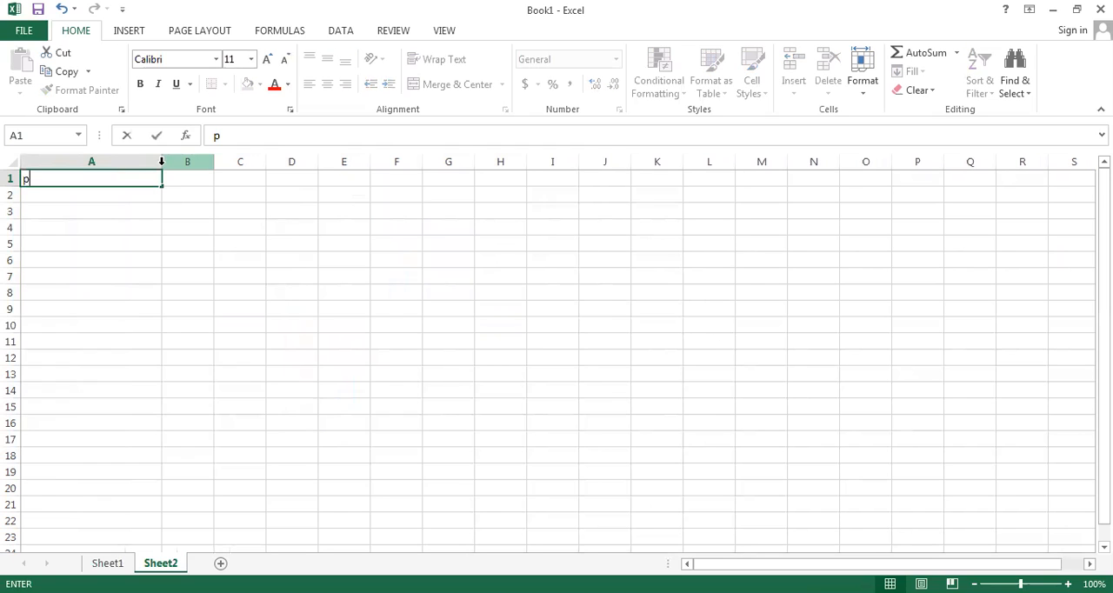
{"action": "key", "text": "BackSpace"}
{"action": "type", "text": "Pakistan"}
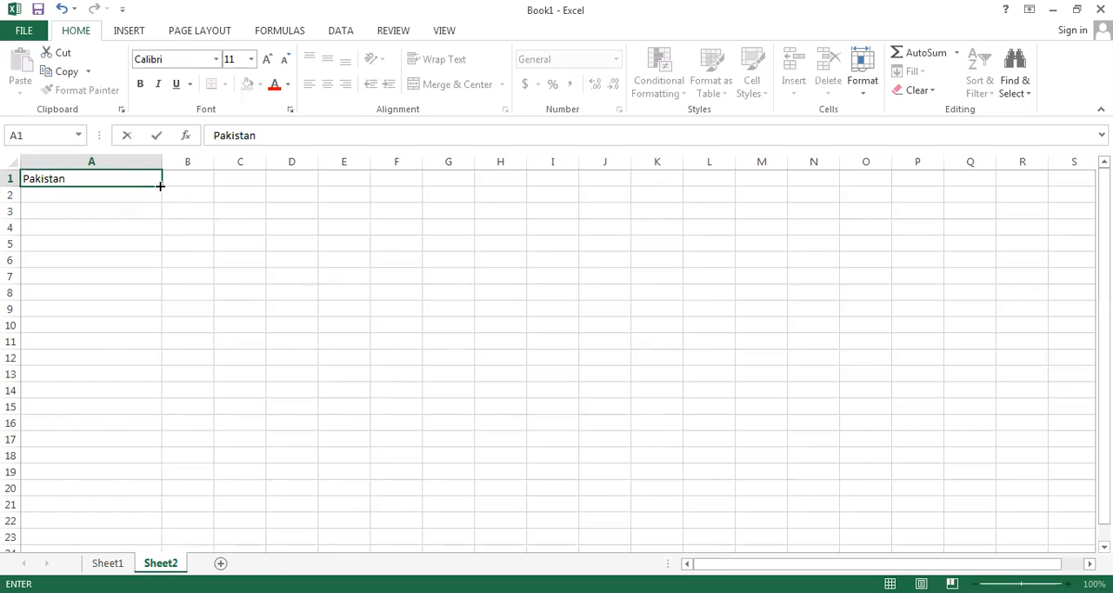
{"action": "left_click", "coordinate": [161, 186]}
{"action": "left_click_drag", "start_coordinate": [161, 281], "coordinate": [160, 282]}
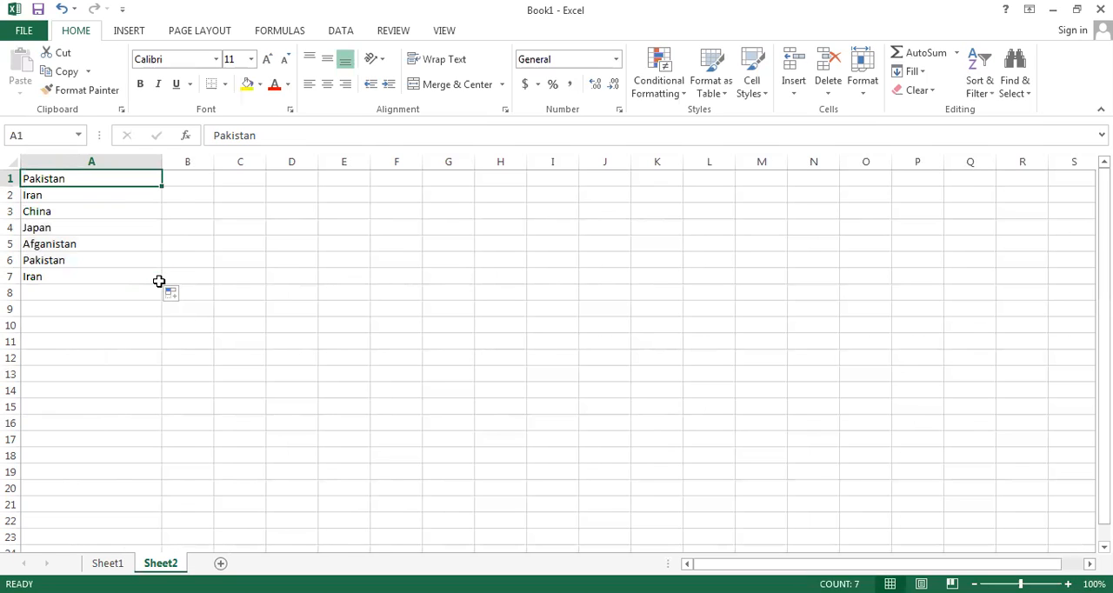
Step: Clear the China entry from cell A3
{"action": "key", "text": "Down"}
{"action": "key", "text": "Down"}
{"action": "key", "text": "Delete"}
{"action": "key", "text": "Up"}
{"action": "key", "text": "Down"}
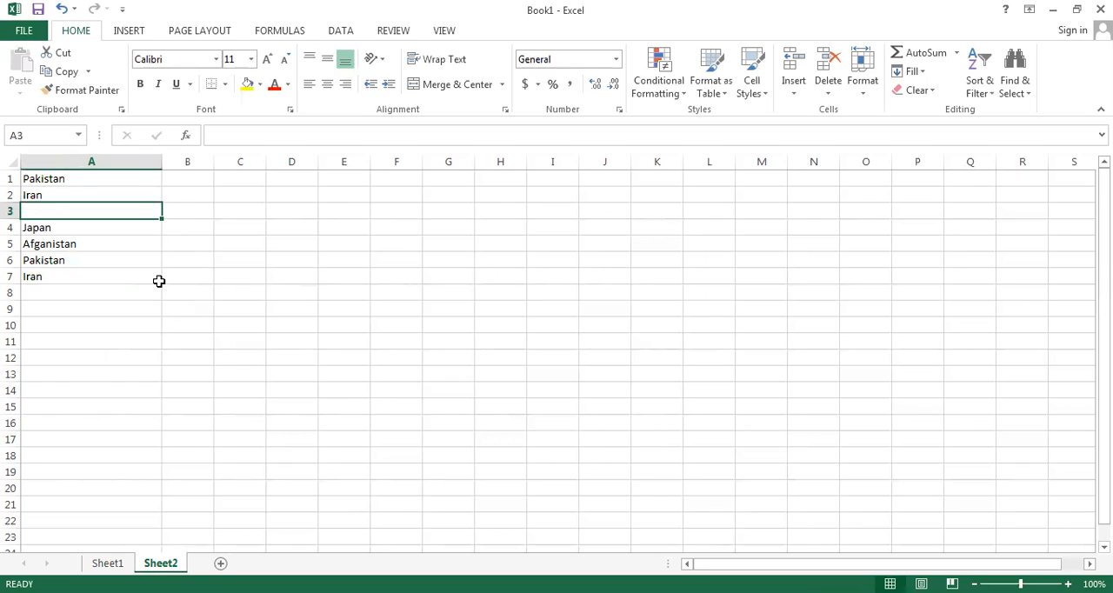
Step: Permanently delete the Pakistan, Iran, China, Japan, Afganistan list from the Custom Lists in the advanced options and accept the changes
{"action": "left_click", "coordinate": [23, 33]}
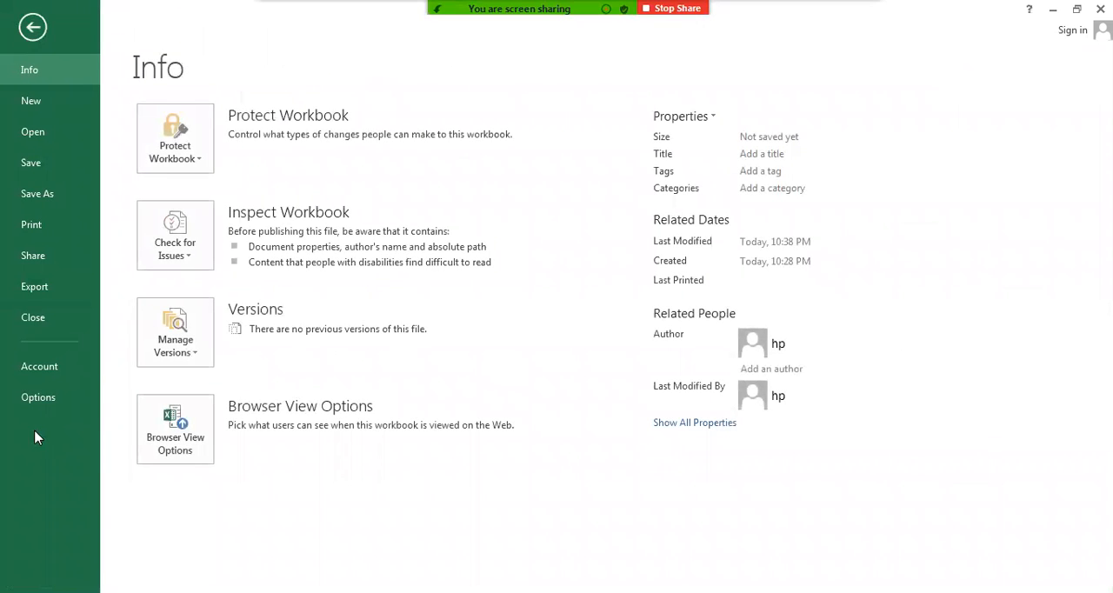
{"action": "left_click", "coordinate": [39, 397]}
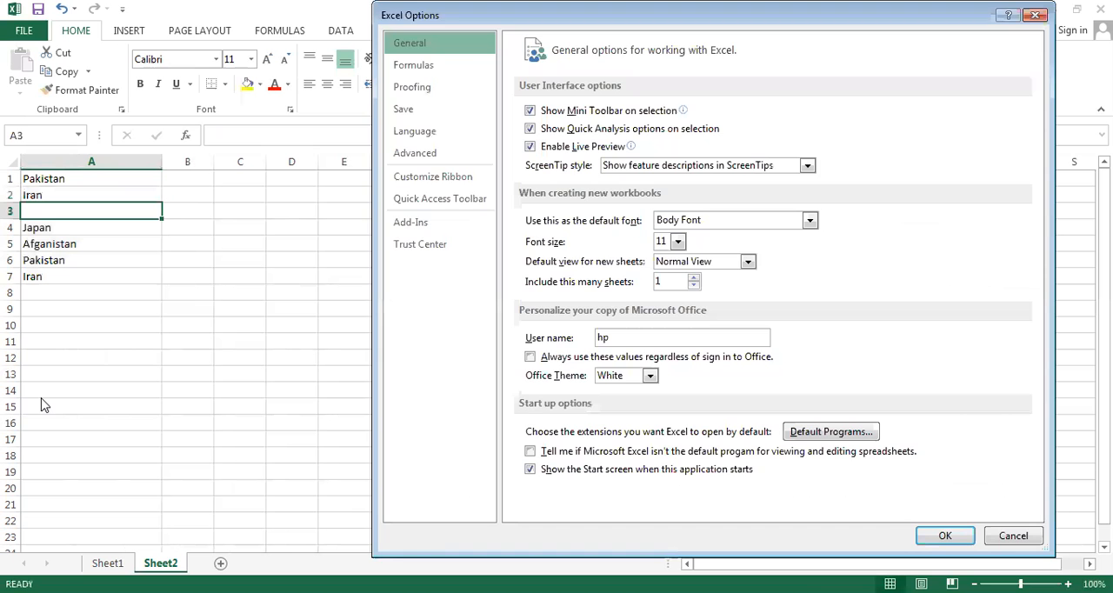
{"action": "left_click", "coordinate": [415, 155]}
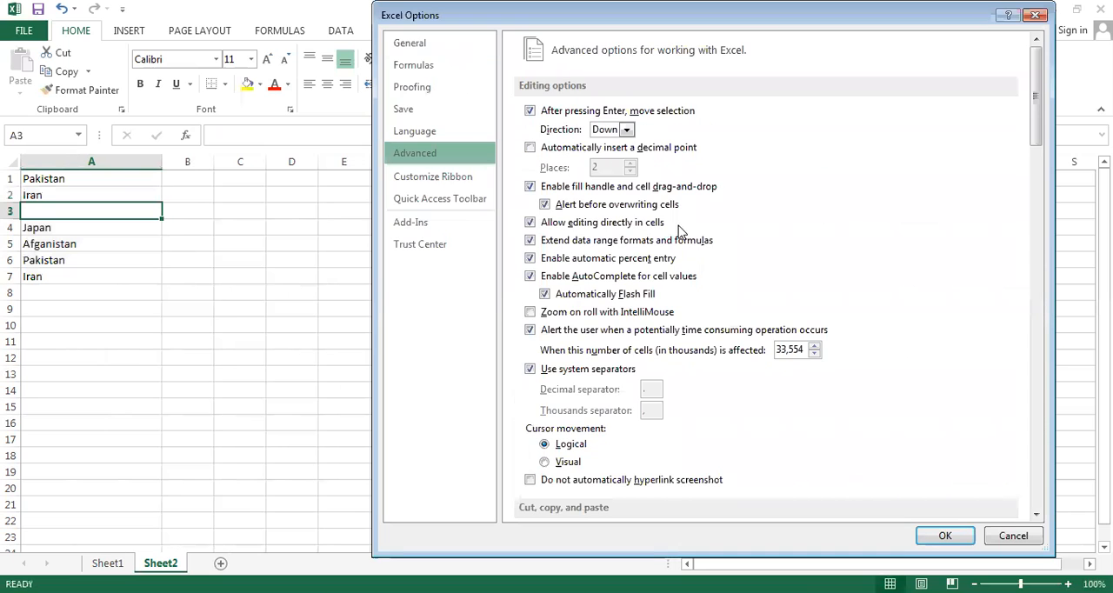
{"action": "scroll", "coordinate": [1042, 480], "scroll_direction": "down", "scroll_amount": 15}
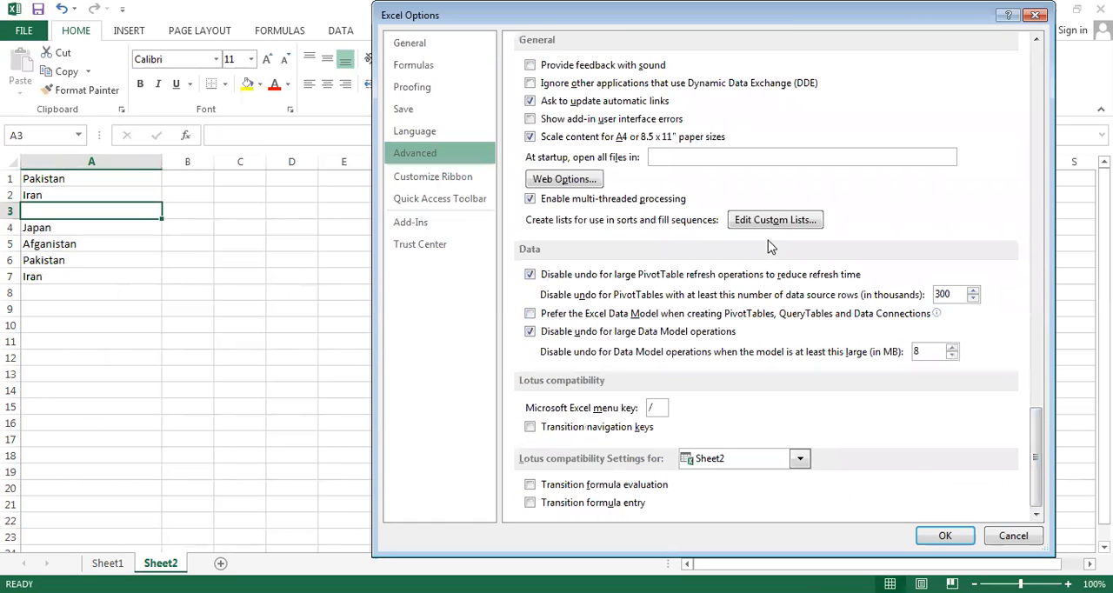
{"action": "left_click", "coordinate": [777, 221]}
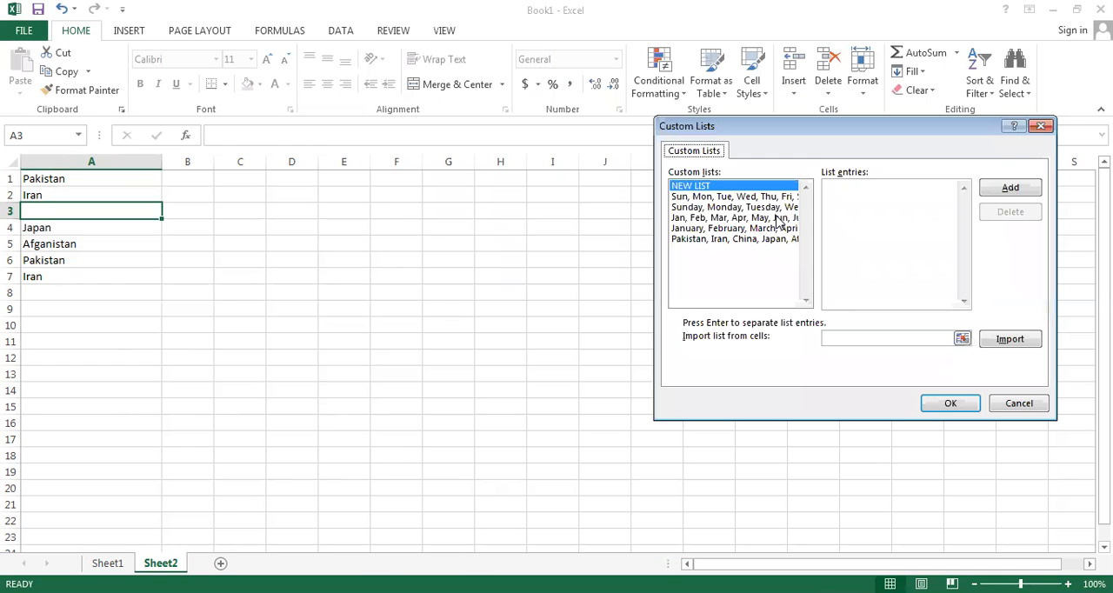
{"action": "left_click", "coordinate": [736, 241]}
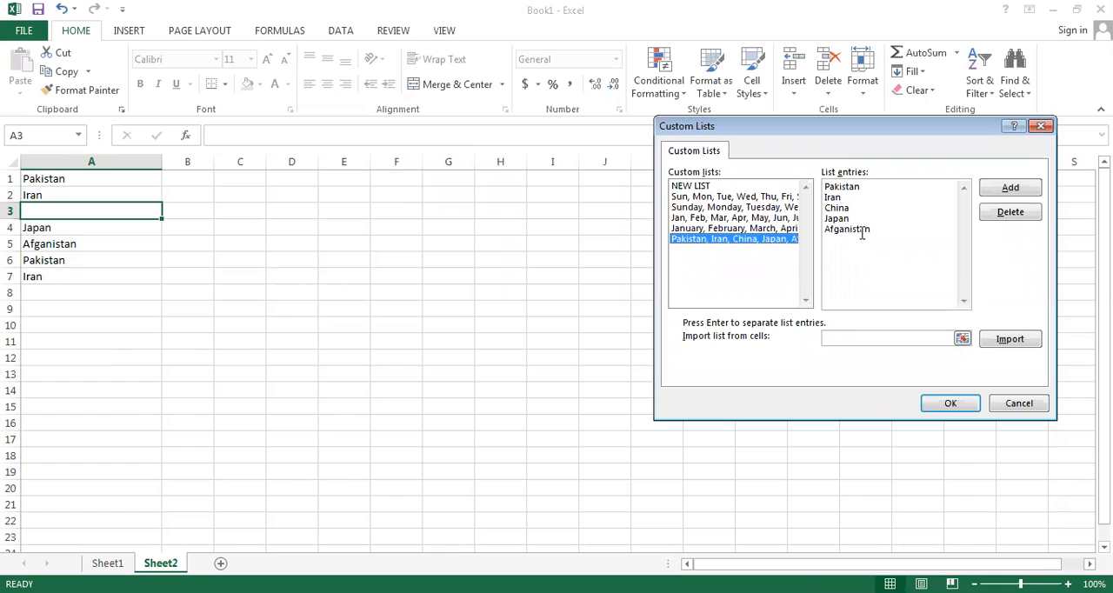
{"action": "left_click", "coordinate": [1009, 215]}
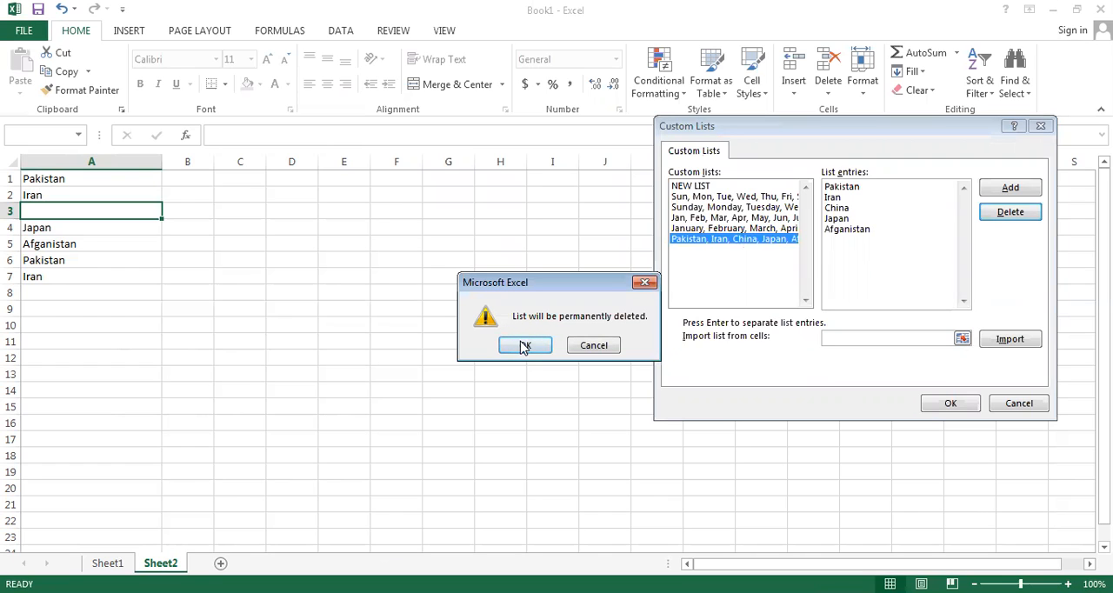
{"action": "left_click", "coordinate": [524, 345]}
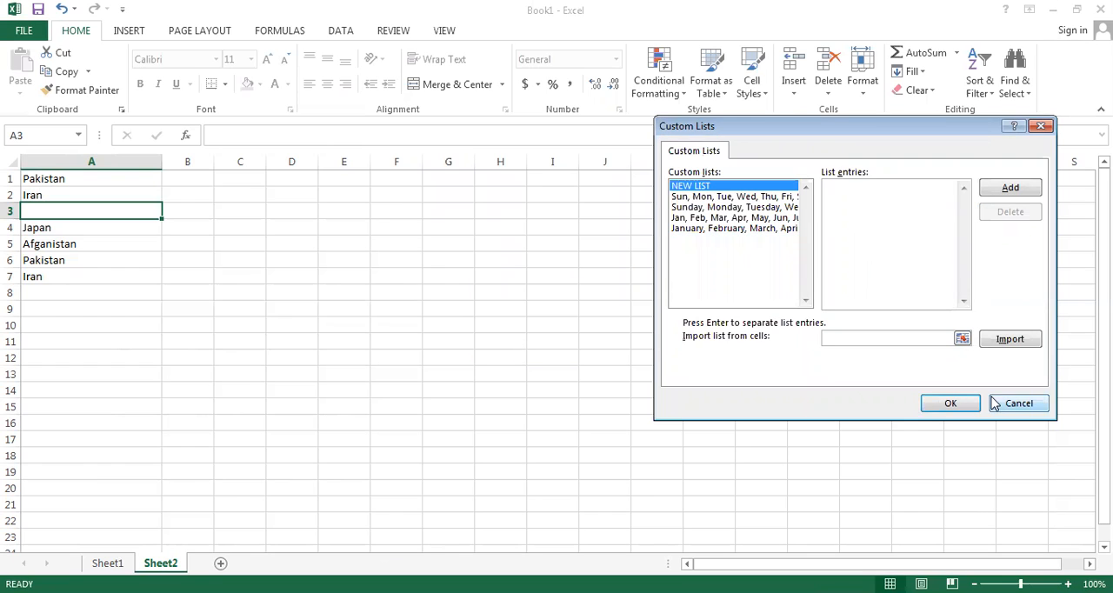
{"action": "left_click", "coordinate": [951, 405]}
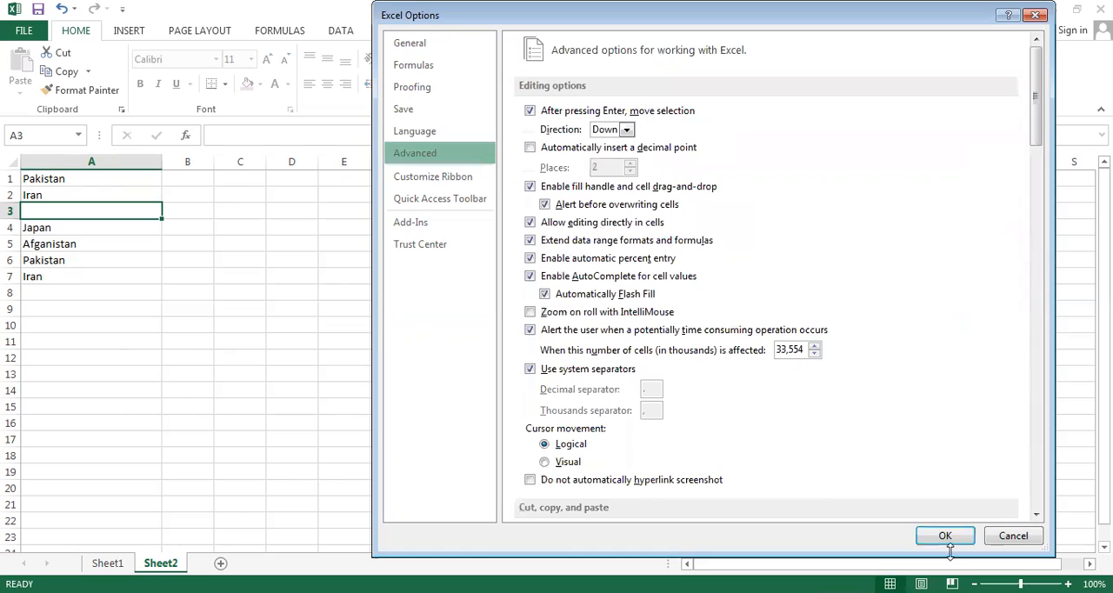
{"action": "left_click", "coordinate": [946, 536]}
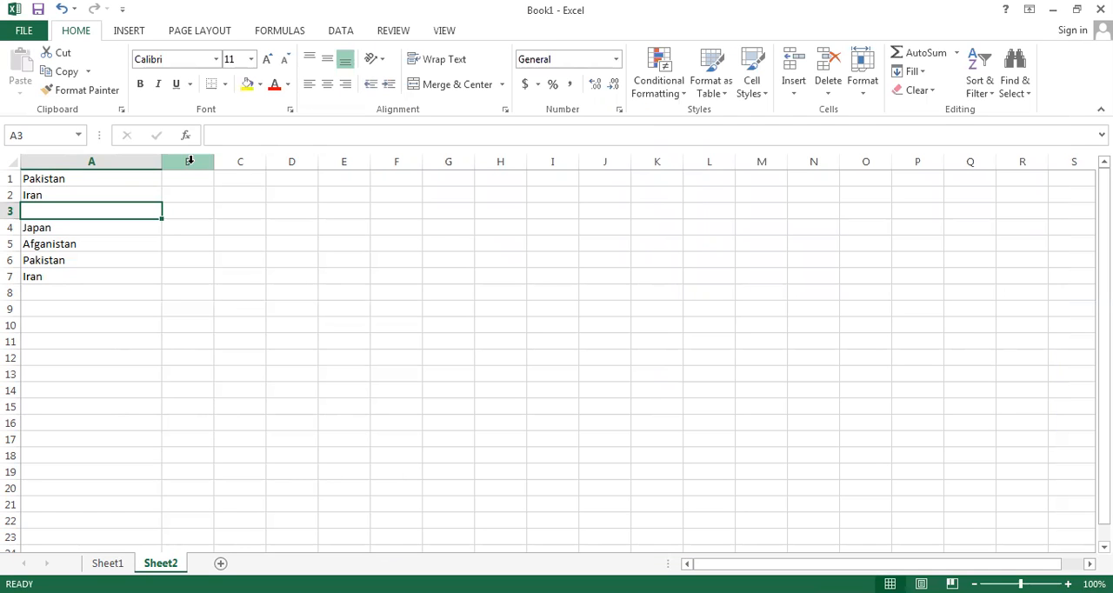
Step: Widen column B, and enter Pakistan in cell B1 with an auto-fill down to B12
{"action": "left_click_drag", "start_coordinate": [212, 161], "coordinate": [316, 162]}
{"action": "left_click", "coordinate": [244, 182]}
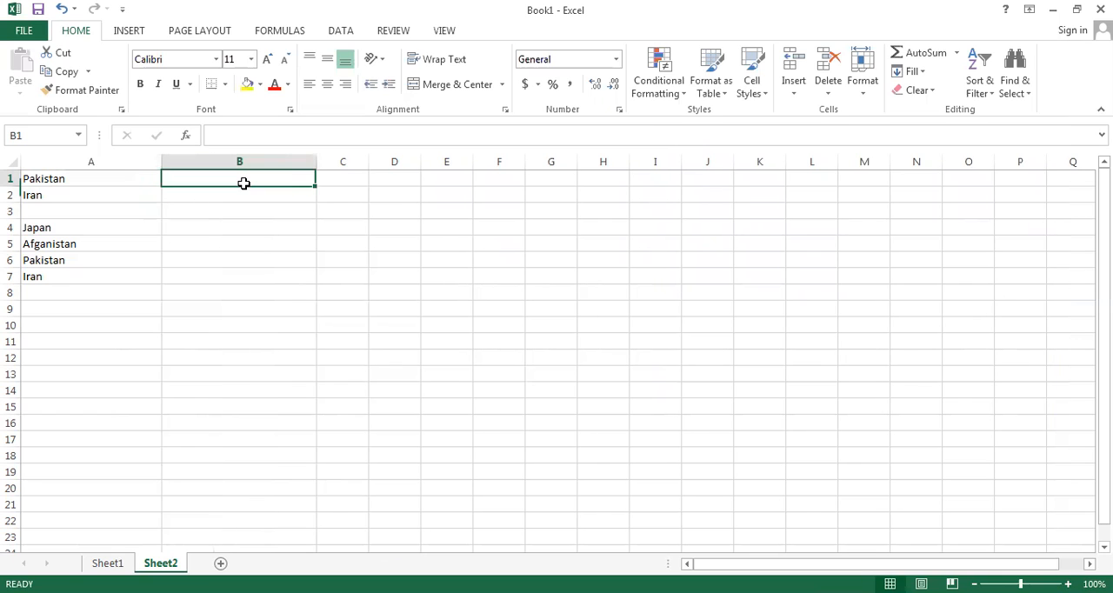
{"action": "type", "text": "Pa"}
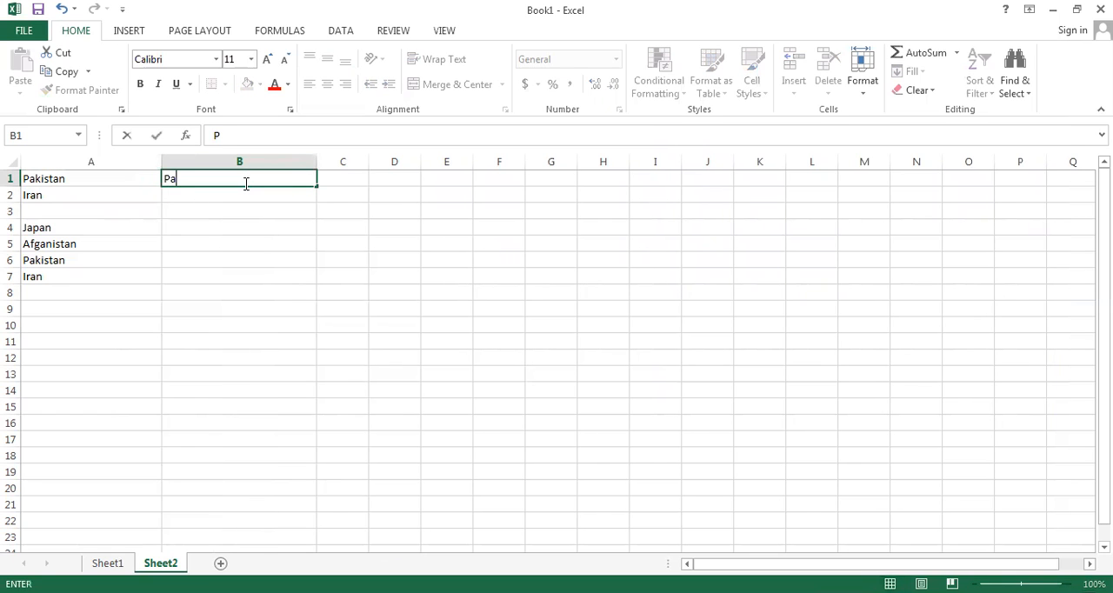
{"action": "type", "text": "kistan"}
{"action": "key", "text": "Return"}
{"action": "left_click", "coordinate": [250, 205]}
{"action": "left_click", "coordinate": [290, 181]}
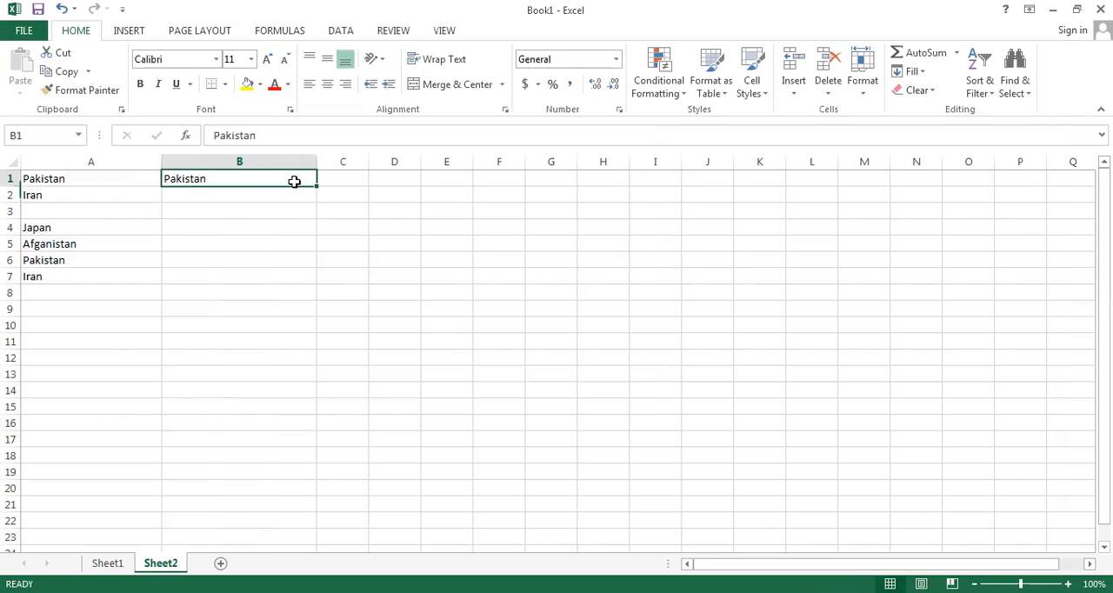
{"action": "left_click_drag", "start_coordinate": [315, 186], "coordinate": [310, 357]}
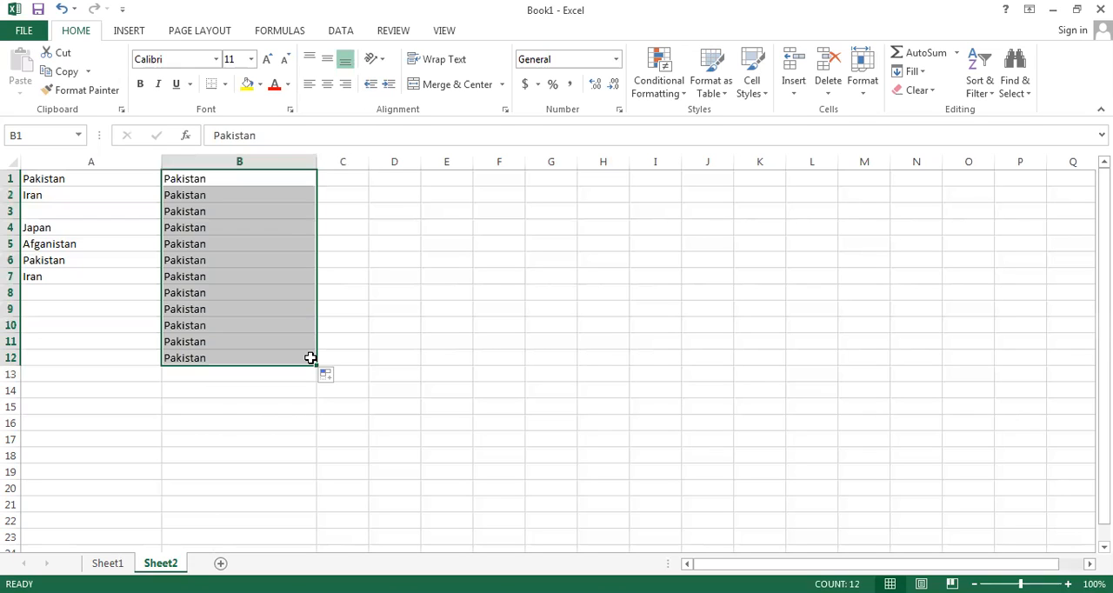